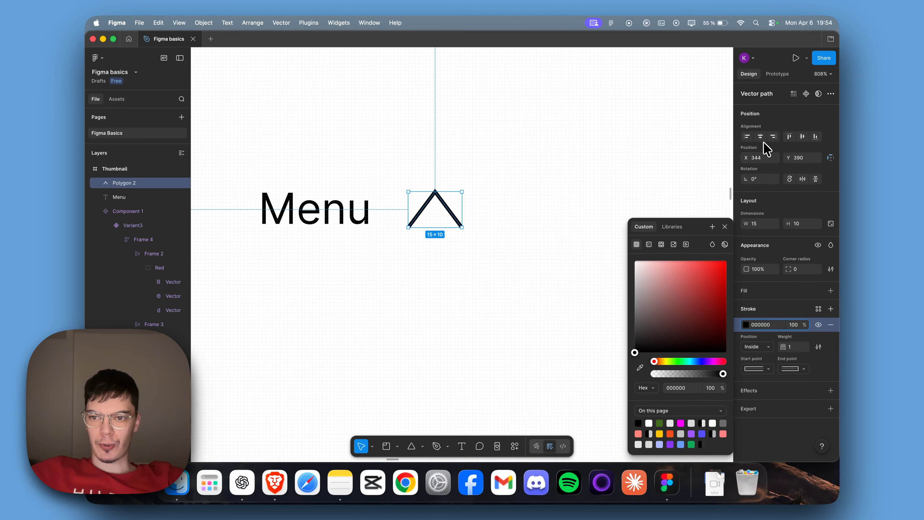
# Step: Rotate the arrow 180°, sized 11 × 8, and wrap it together with the Menu text in an auto layout
pyautogui.moveTo(748, 179); pyautogui.dragTo(655, 211)
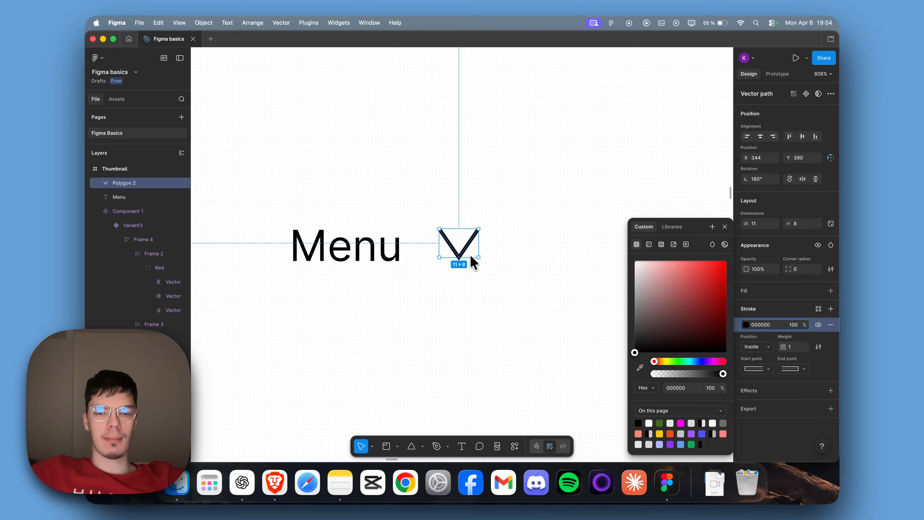
pyautogui.moveTo(532, 214); pyautogui.dragTo(386, 268)
pyautogui.moveTo(511, 197); pyautogui.dragTo(368, 240)
pyautogui.rightClick(368, 239)
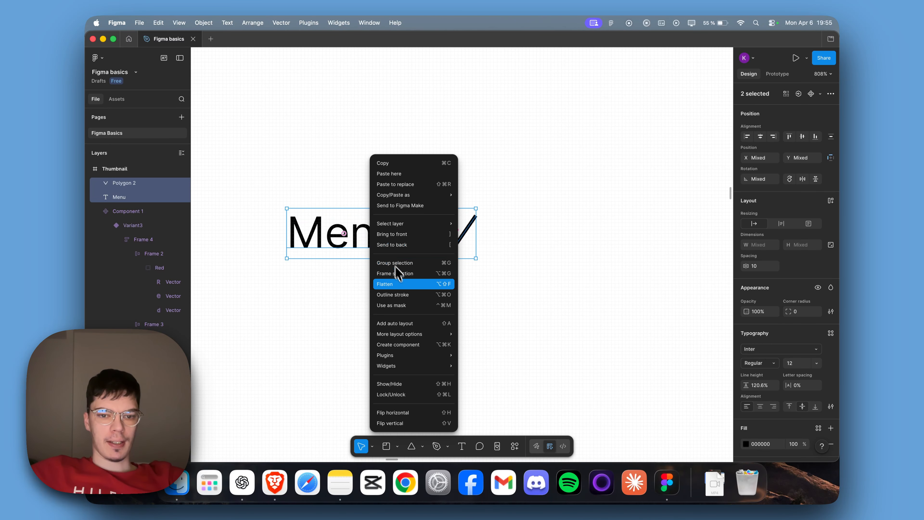
pyautogui.click(407, 323)
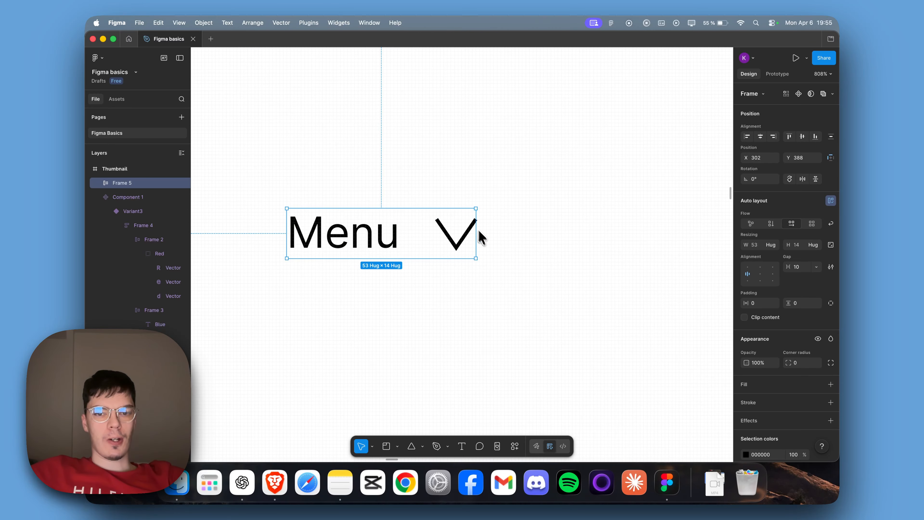
# Step: Set the Menu frame's auto layout gap to 13, horizontal padding to 13 and vertical padding to 4
pyautogui.hscroll(1, 470, 240)
pyautogui.moveTo(413, 235)
pyautogui.mouseDown()
pyautogui.moveTo(404, 237)
pyautogui.moveTo(419, 243)
pyautogui.mouseUp()
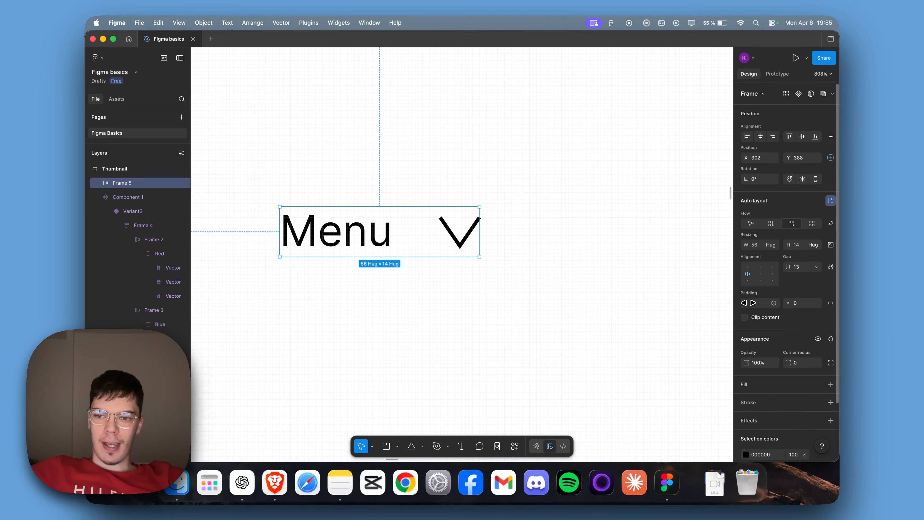
pyautogui.moveTo(749, 303); pyautogui.dragTo(792, 321)
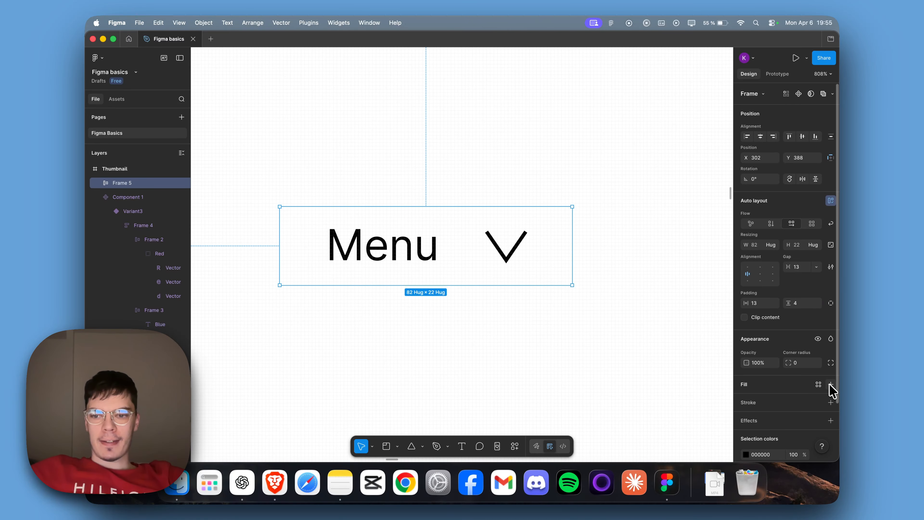
# Step: Give the Menu frame a black 1-weight inside stroke and a corner radius of 9
pyautogui.click(831, 402)
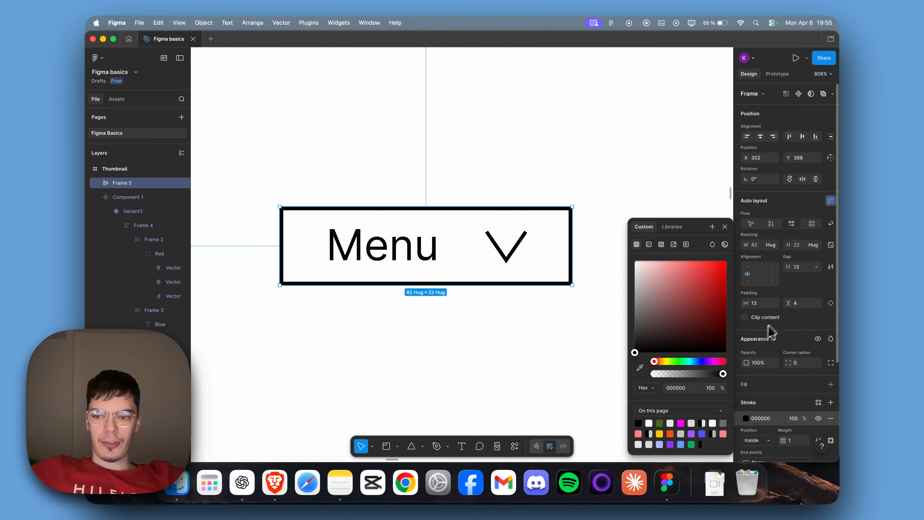
pyautogui.moveTo(795, 364); pyautogui.dragTo(795, 364)
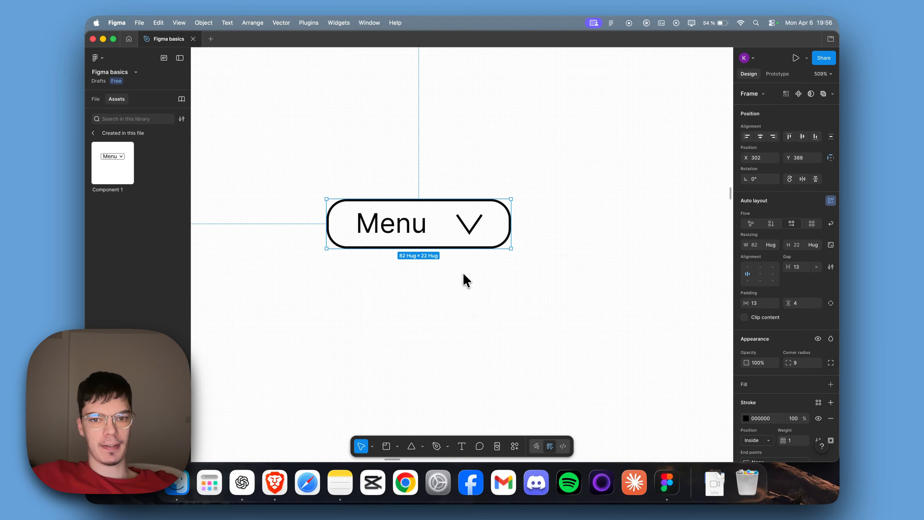
# Step: Duplicate the Menu button directly below itself, change the copy's text to Red and remove its arrow
pyautogui.keyDown('alt'); pyautogui.moveTo(442, 241); pyautogui.dragTo(433, 289); pyautogui.keyUp('alt')
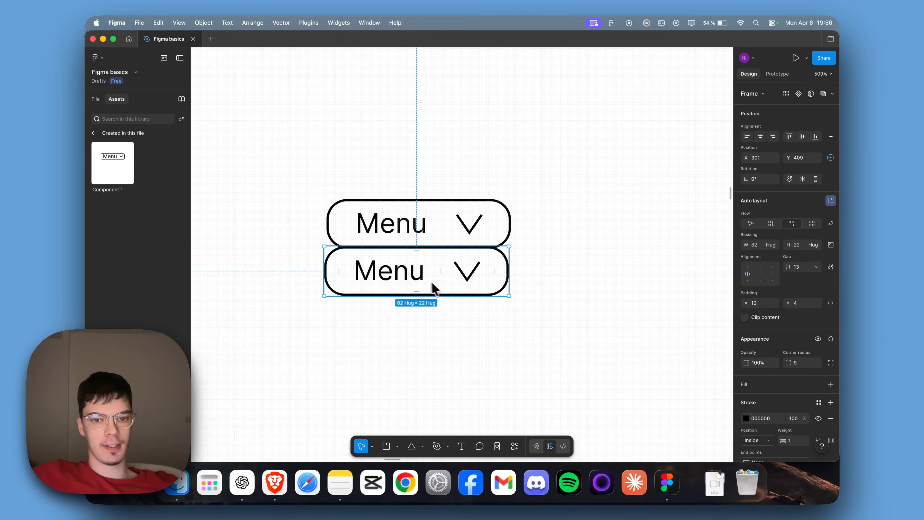
pyautogui.doubleClick(398, 277)
pyautogui.doubleClick(399, 277)
pyautogui.write('Red')
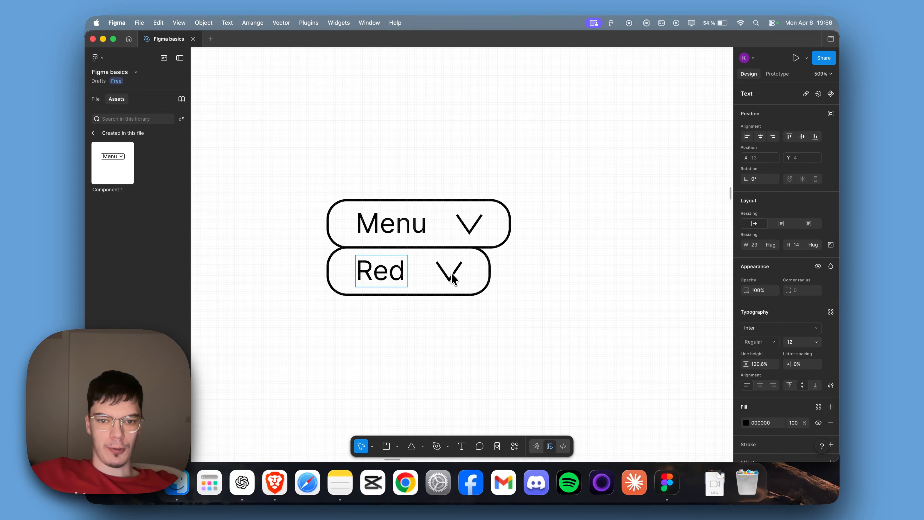
pyautogui.click(452, 278)
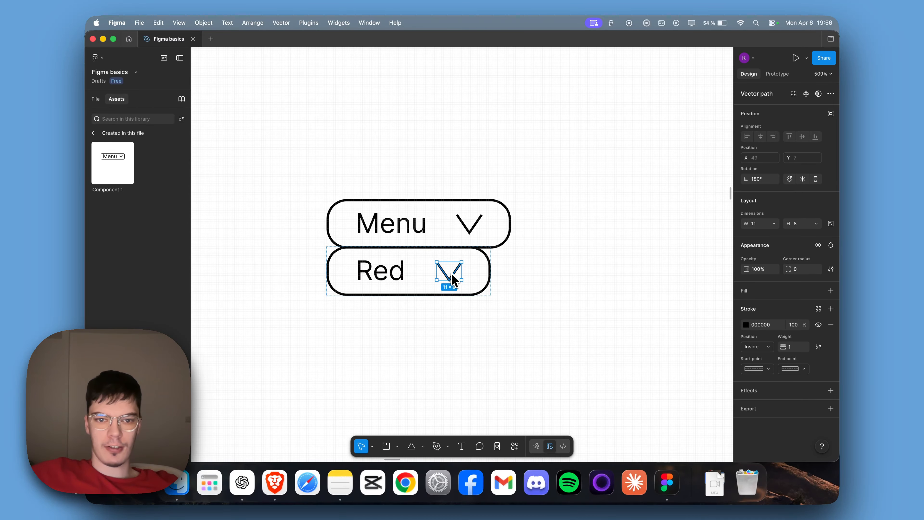
pyautogui.press('BackSpace')
# Step: Duplicate the Red option directly below it and change the copy's text to Blue
pyautogui.click(436, 278)
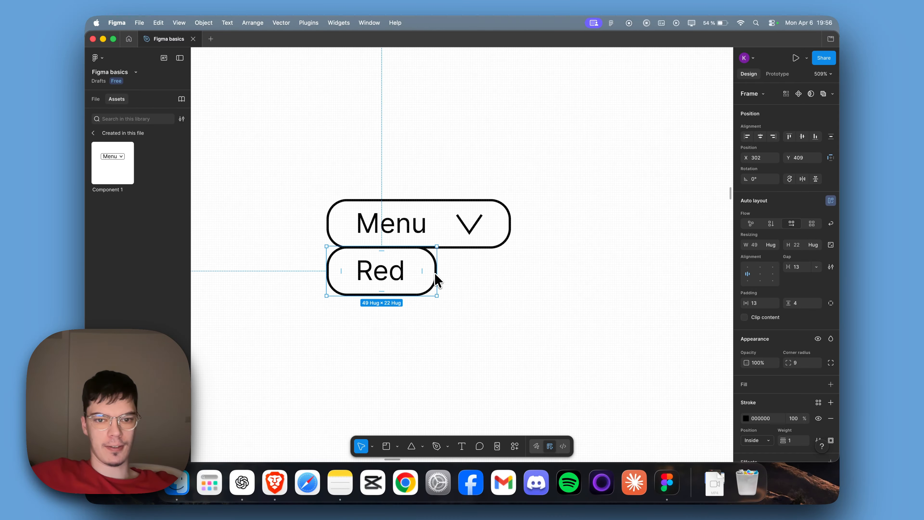
pyautogui.press('super+d')
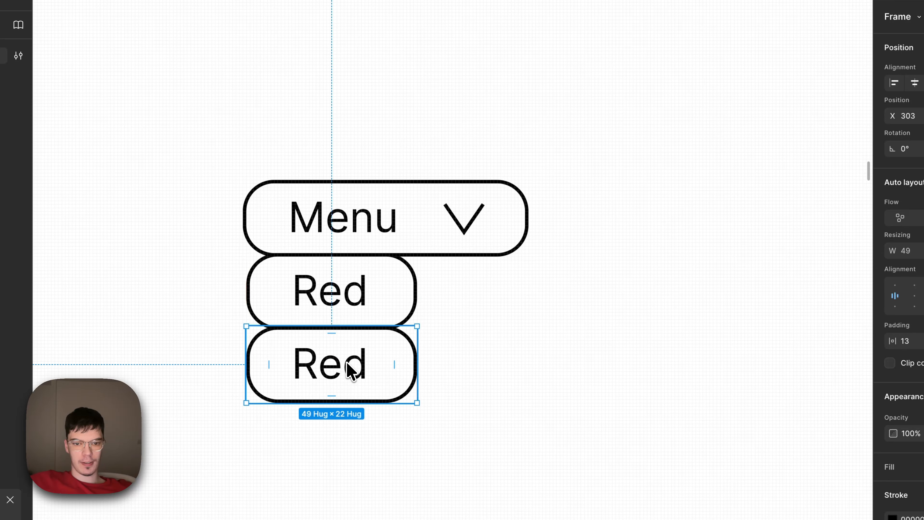
pyautogui.doubleClick(350, 369)
pyautogui.write('Blue')
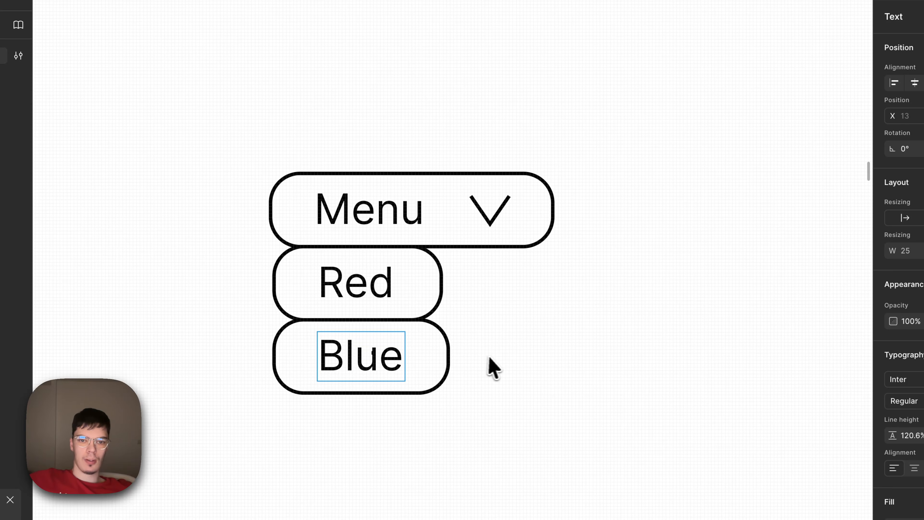
pyautogui.click(491, 358)
# Step: Select the Menu, Red and Blue frames together and create a component from them
pyautogui.scroll(-1, 578, 322)
pyautogui.scroll(1, 653, 153)
pyautogui.moveTo(648, 124); pyautogui.dragTo(284, 389)
pyautogui.rightClick(395, 197)
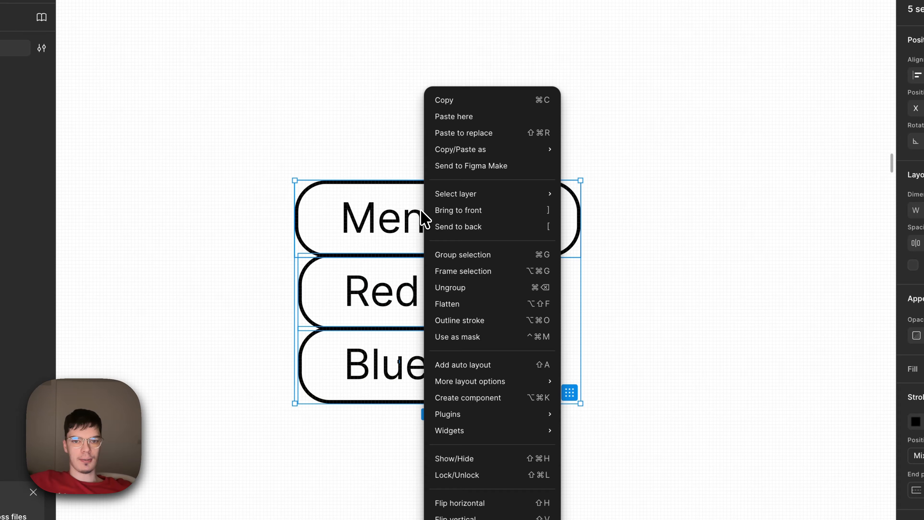
pyautogui.click(498, 398)
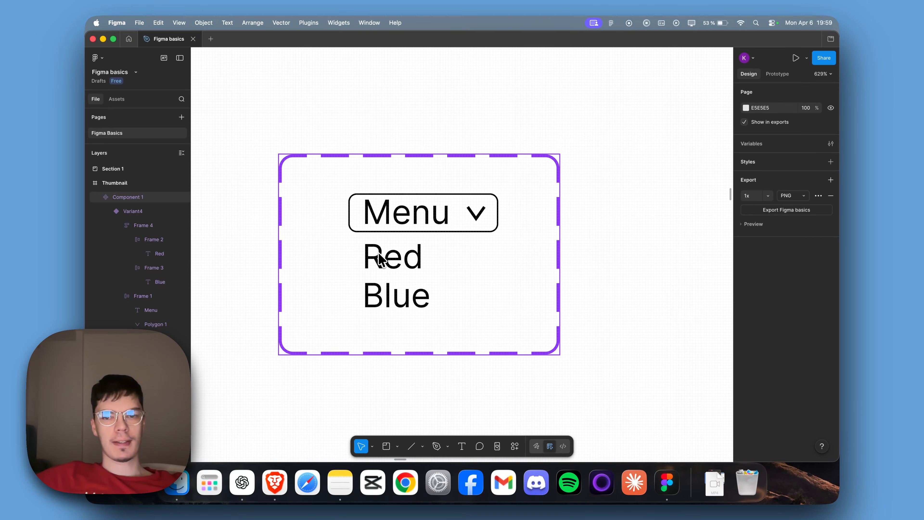
# Step: Add four more variants to the Menu component set
pyautogui.scroll(-3, 407, 248)
pyautogui.scroll(2, 413, 249)
pyautogui.hscroll(-2, 412, 250)
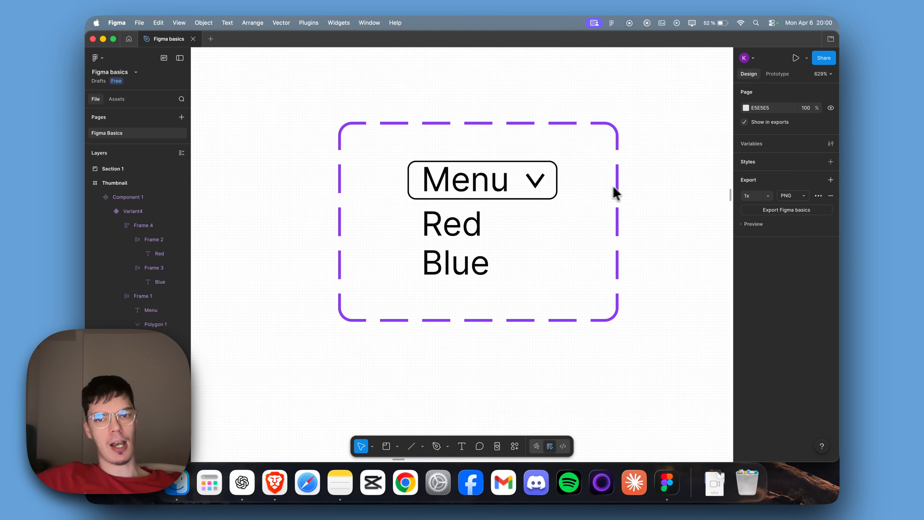
pyautogui.click(604, 209)
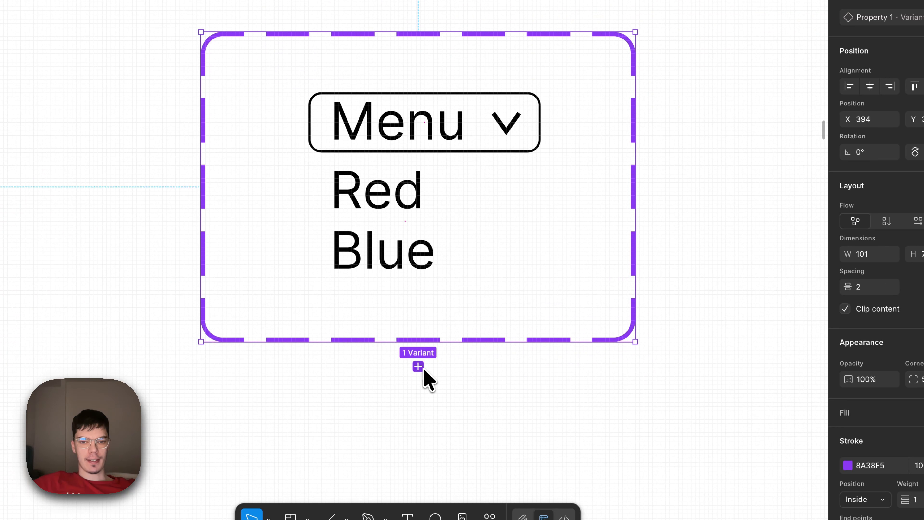
pyautogui.click(418, 366)
pyautogui.scroll(-5, 448, 349)
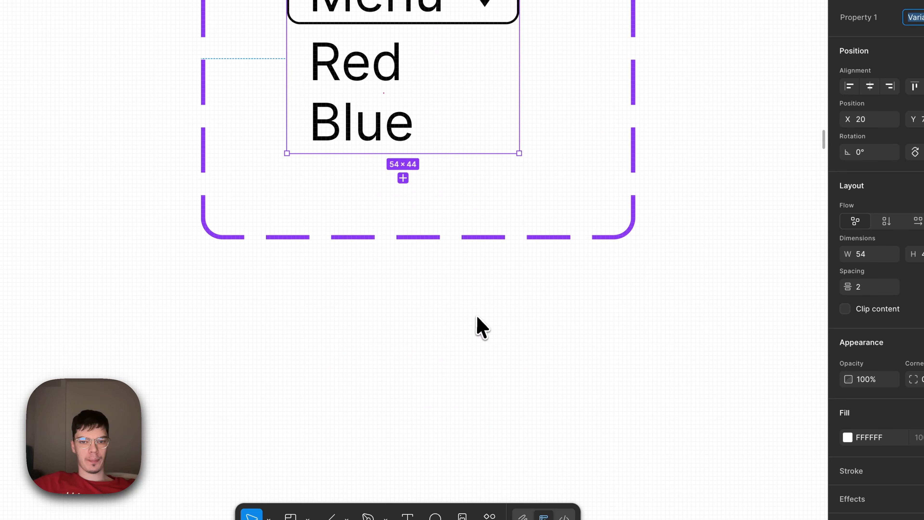
pyautogui.click(403, 178)
pyautogui.scroll(-3, 422, 204)
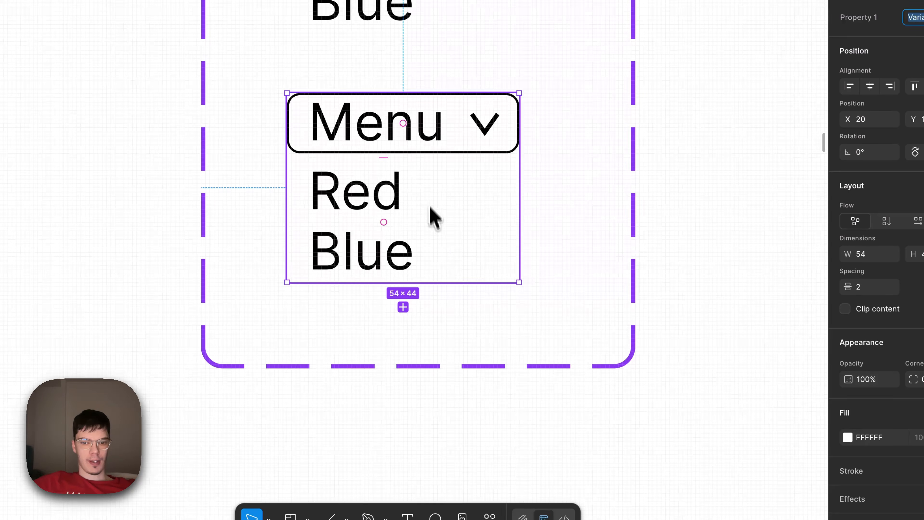
pyautogui.click(403, 307)
pyautogui.scroll(10, 436, 306)
pyautogui.press('Escape')
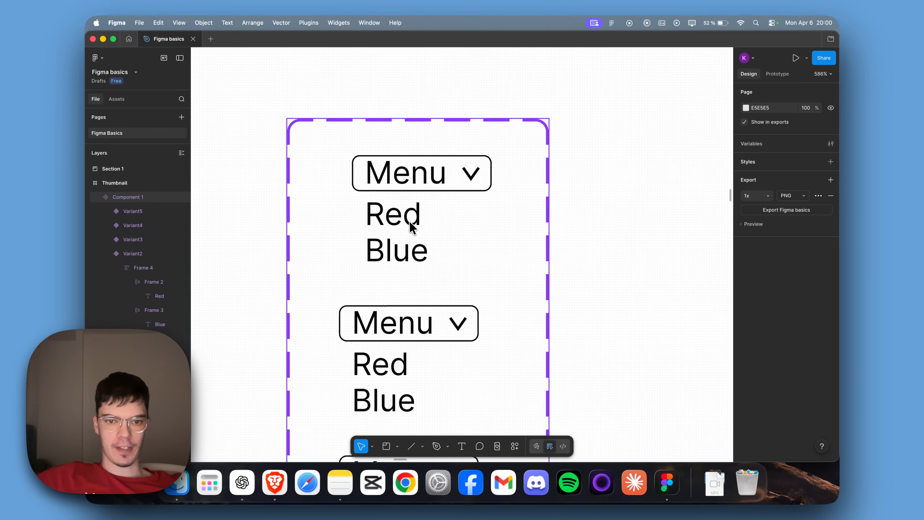
# Step: Delete the frame holding the Red and Blue options from the first variant
pyautogui.doubleClick(425, 235)
pyautogui.click(431, 253)
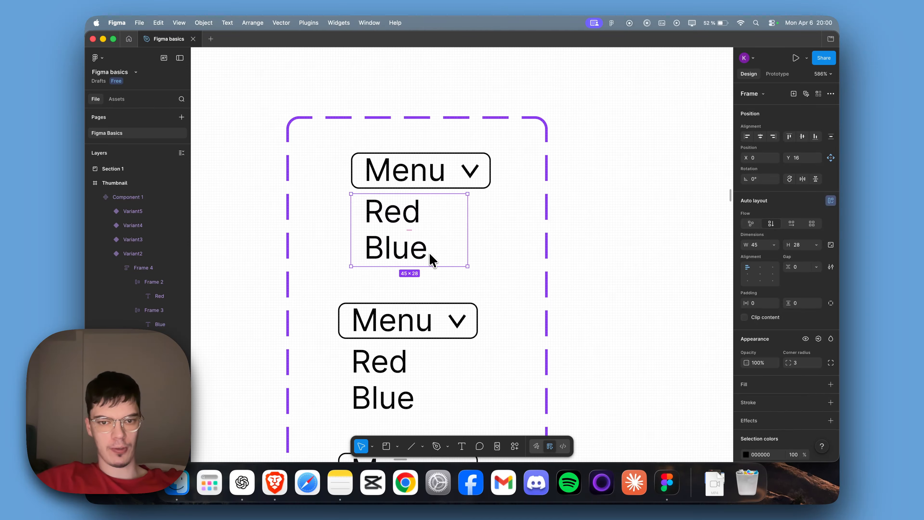
pyautogui.press('BackSpace')
# Step: Rotate the arrow in the second variant's Menu button so it points upward
pyautogui.scroll(-3, 476, 220)
pyautogui.click(472, 227)
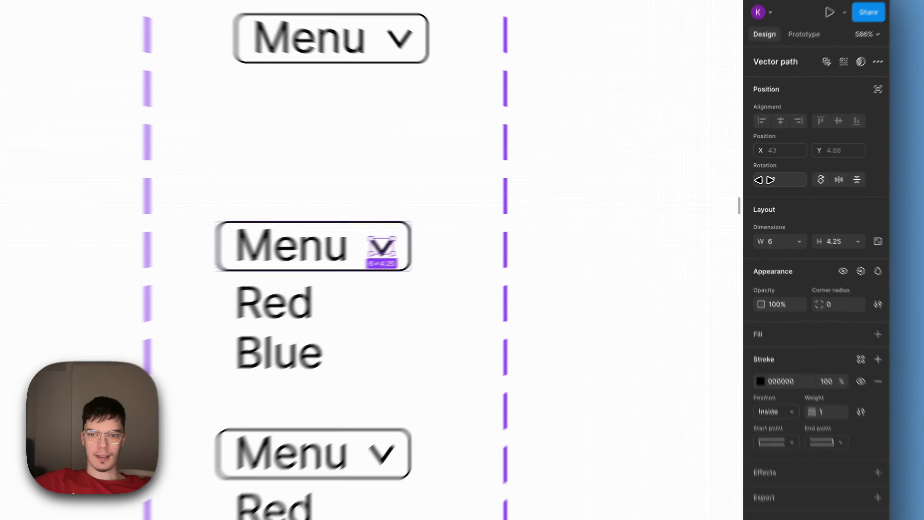
pyautogui.moveTo(746, 179); pyautogui.dragTo(628, 212)
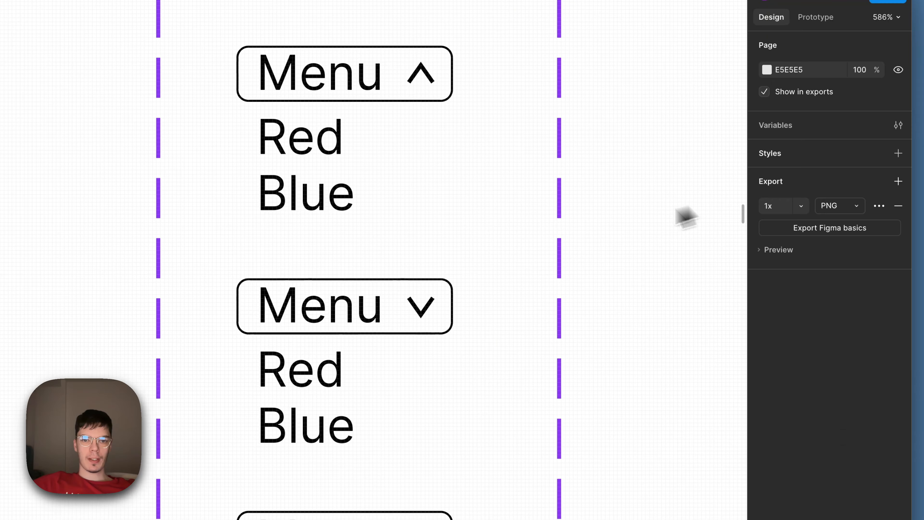
# Step: Add a light red FB8383 fill to the Red option in the third variant
pyautogui.scroll(-2, 565, 285)
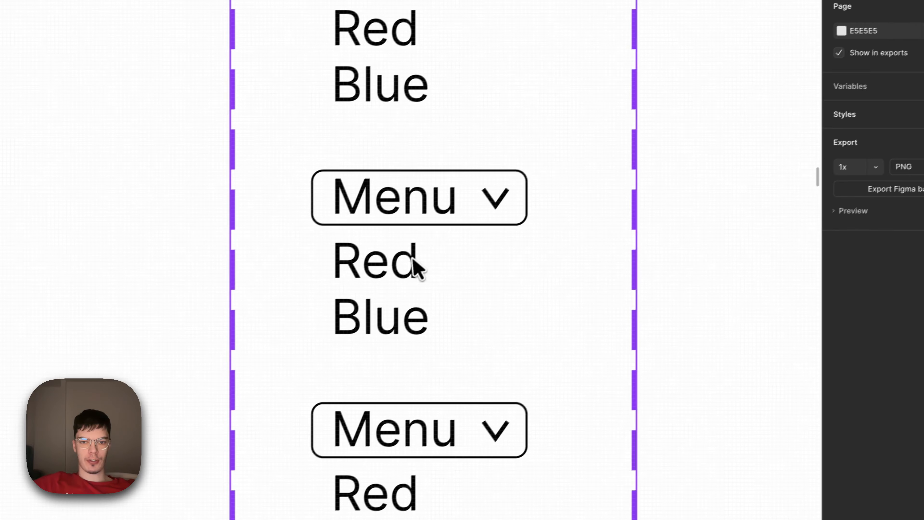
pyautogui.click(389, 259)
pyautogui.click(389, 259)
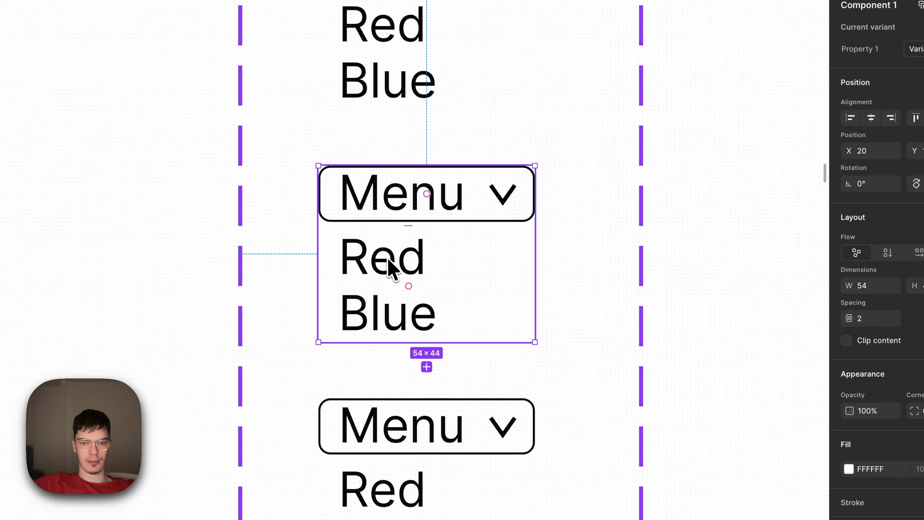
pyautogui.click(391, 267)
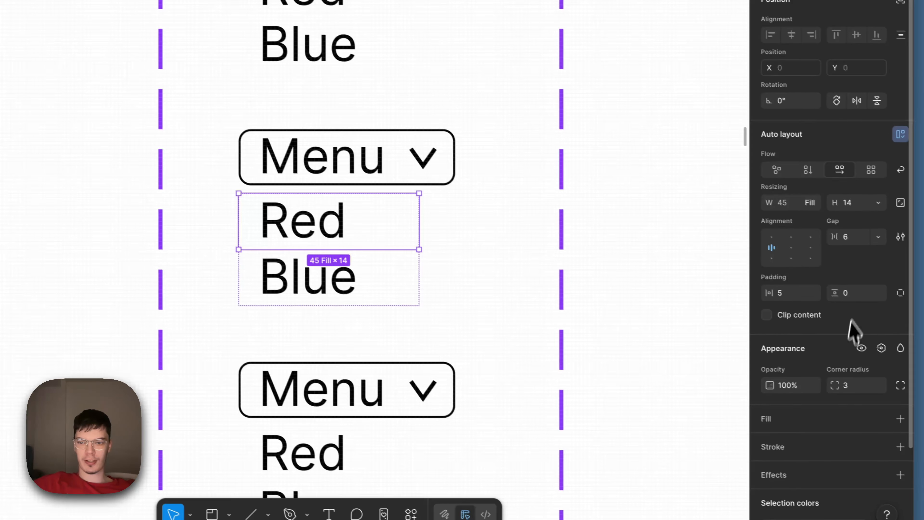
pyautogui.click(901, 419)
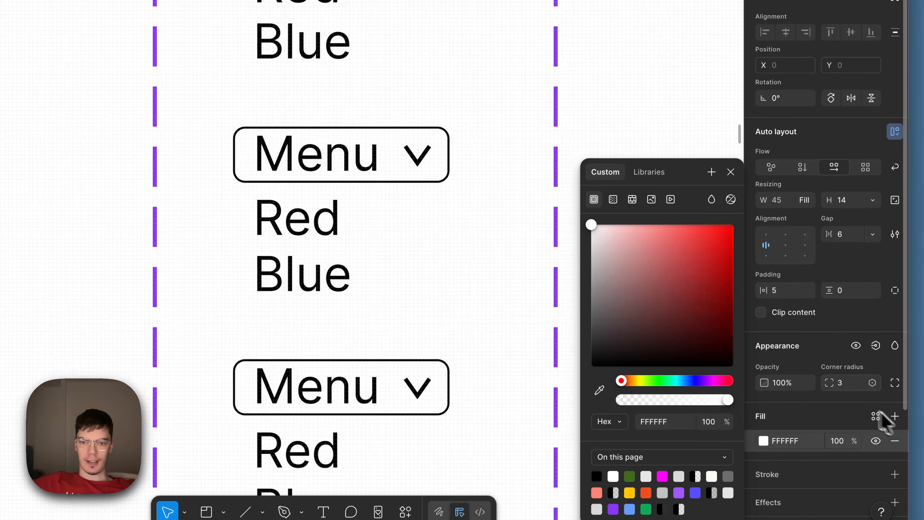
pyautogui.moveTo(661, 235); pyautogui.dragTo(660, 233)
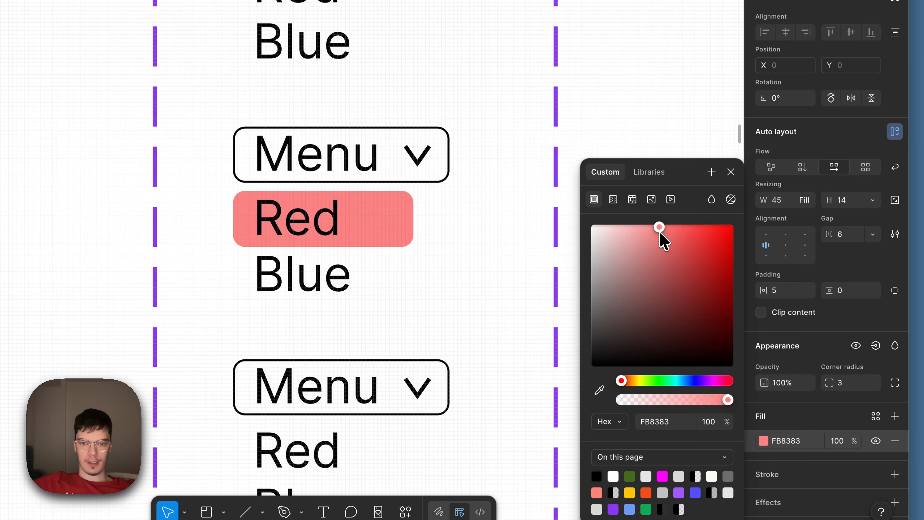
pyautogui.click(619, 120)
# Step: Add a light blue fill to the Blue option in the fourth variant
pyautogui.scroll(-3, 618, 131)
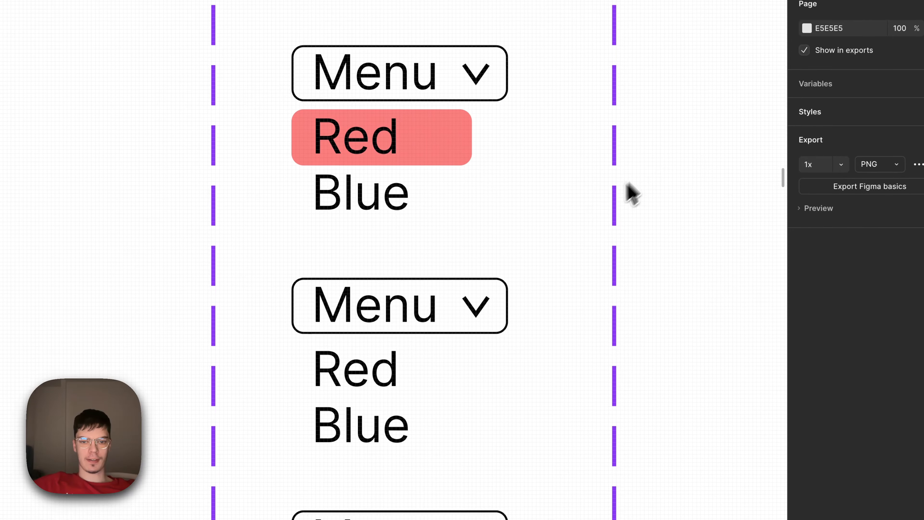
pyautogui.scroll(-3, 406, 351)
pyautogui.click(386, 307)
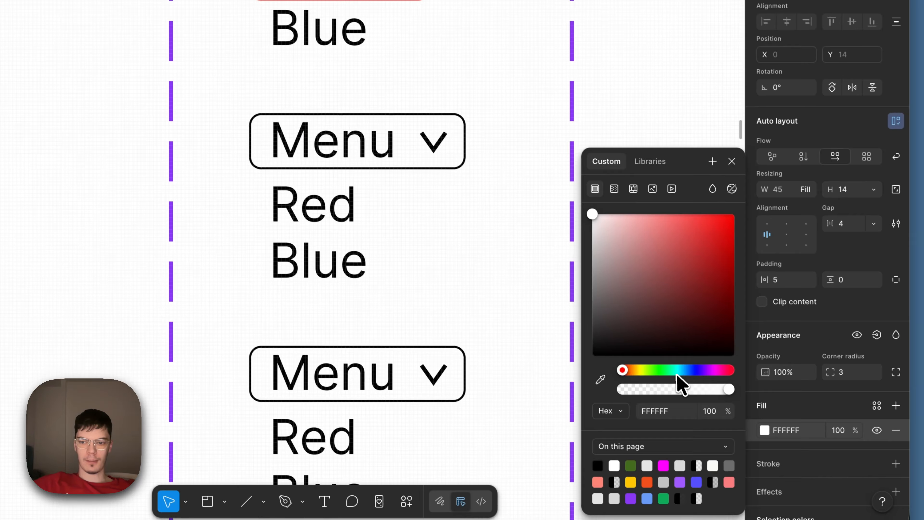
pyautogui.click(726, 420)
pyautogui.moveTo(684, 321); pyautogui.dragTo(697, 262)
pyautogui.moveTo(654, 203); pyautogui.dragTo(654, 203)
pyautogui.click(615, 130)
# Step: Delete the fifth variant, which sits below the one with the blue-filled option
pyautogui.scroll(-4, 612, 133)
pyautogui.click(407, 234)
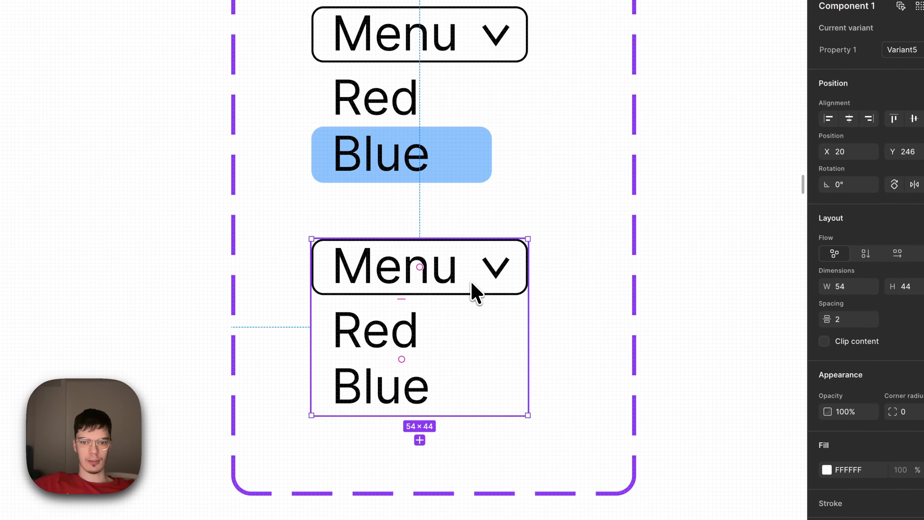
pyautogui.press('Delete')
# Step: Rotate the Menu arrows in the red-filled and blue-filled variants so they point upward
pyautogui.scroll(5, 478, 293)
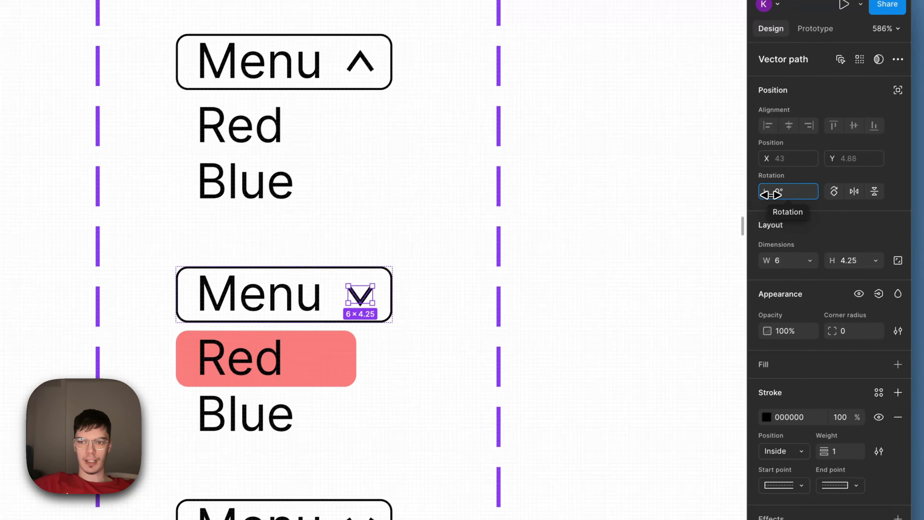
pyautogui.moveTo(774, 194); pyautogui.dragTo(602, 230)
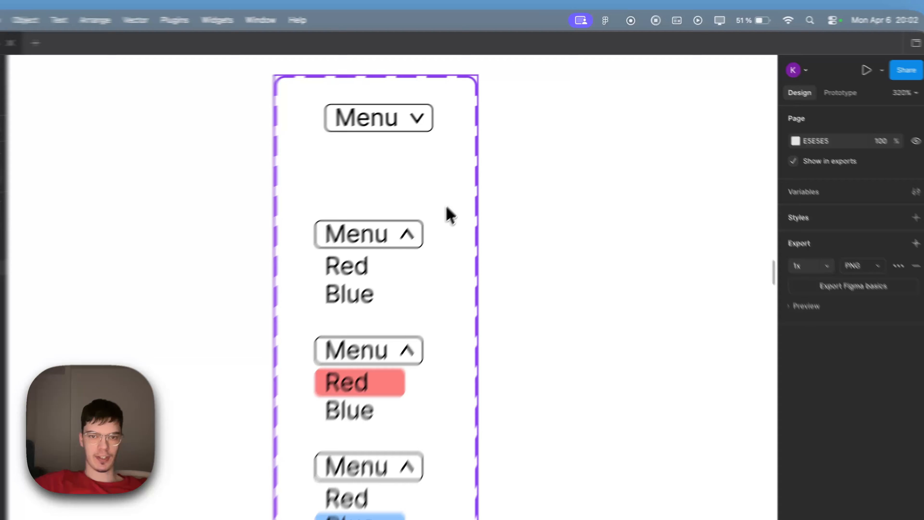
# Step: Connect the closed variant's Menu box to the open variant with an On click, Change to interaction using Smart animate
pyautogui.click(501, 158)
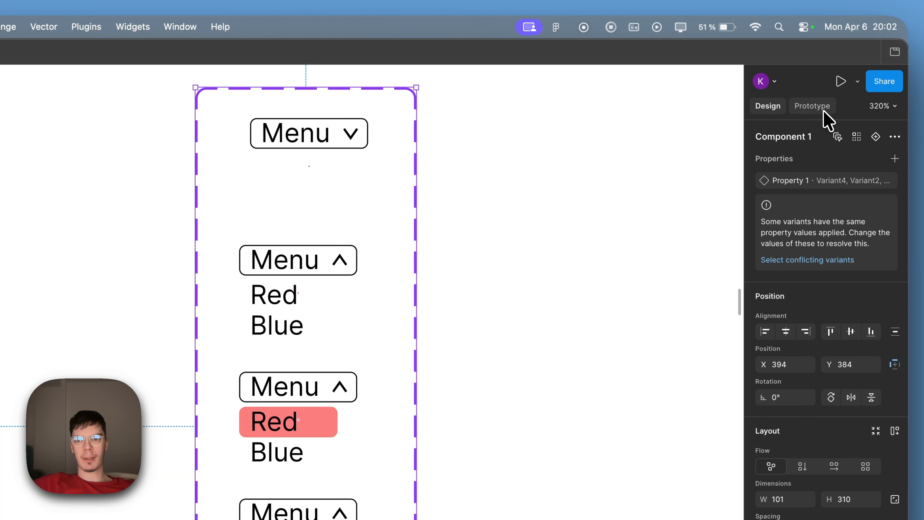
pyautogui.click(822, 108)
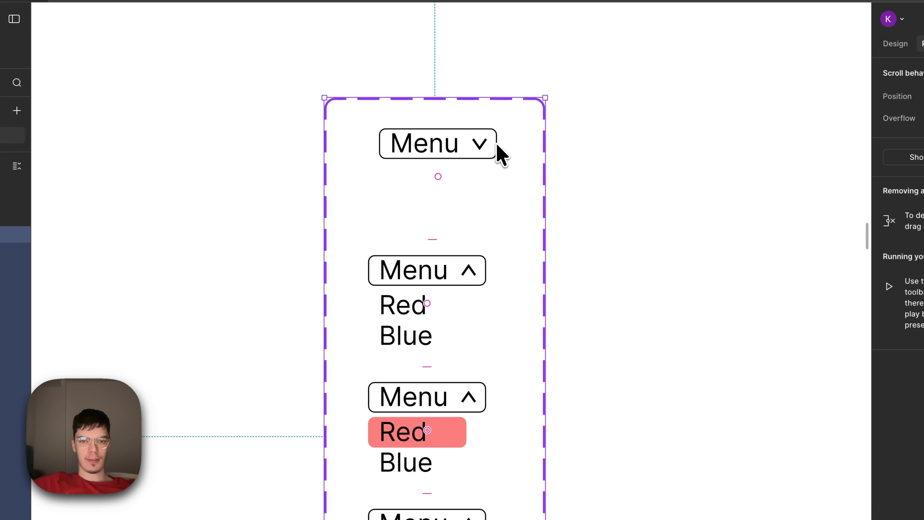
pyautogui.scroll(3, 498, 145)
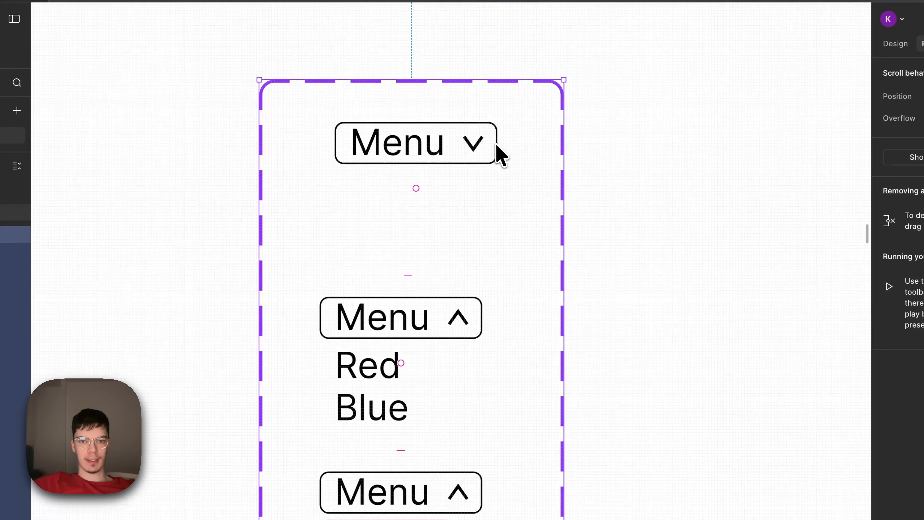
pyautogui.click(466, 148)
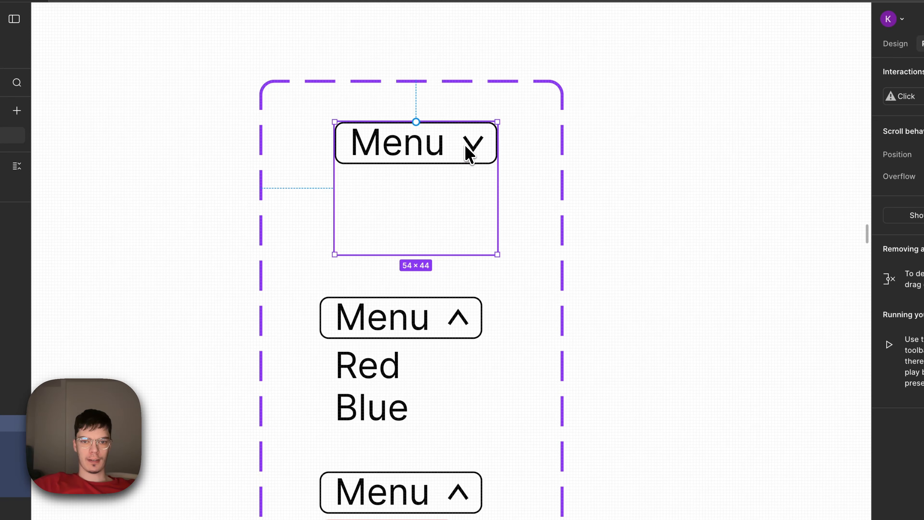
pyautogui.click(469, 153)
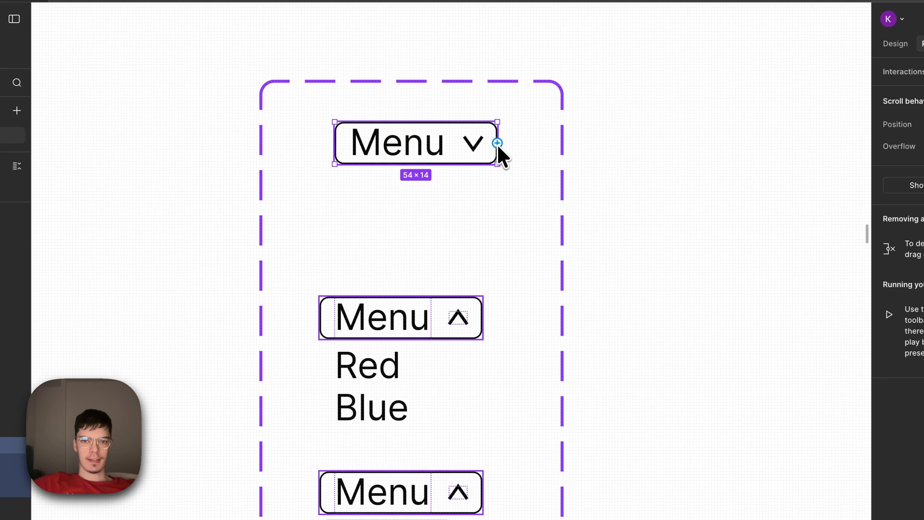
pyautogui.moveTo(498, 143); pyautogui.dragTo(450, 321)
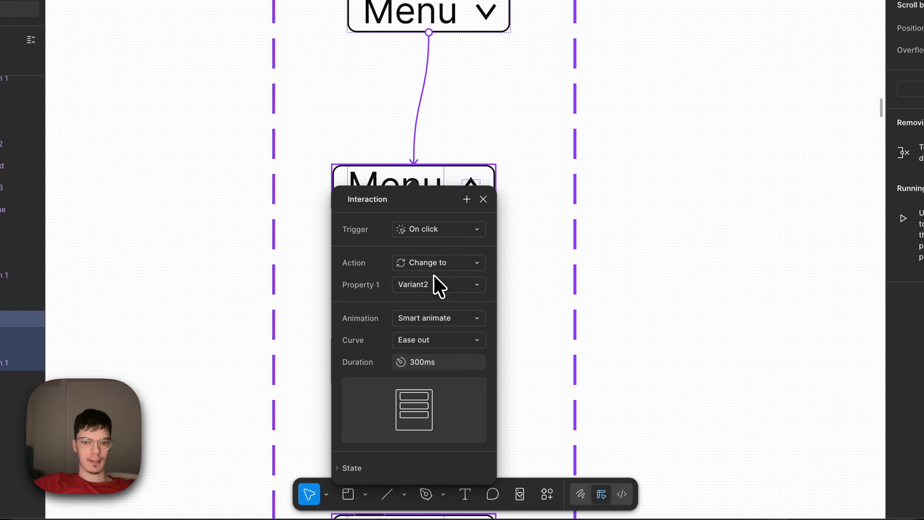
pyautogui.scroll(-1, 433, 277)
pyautogui.hscroll(-1, 433, 278)
pyautogui.click(449, 310)
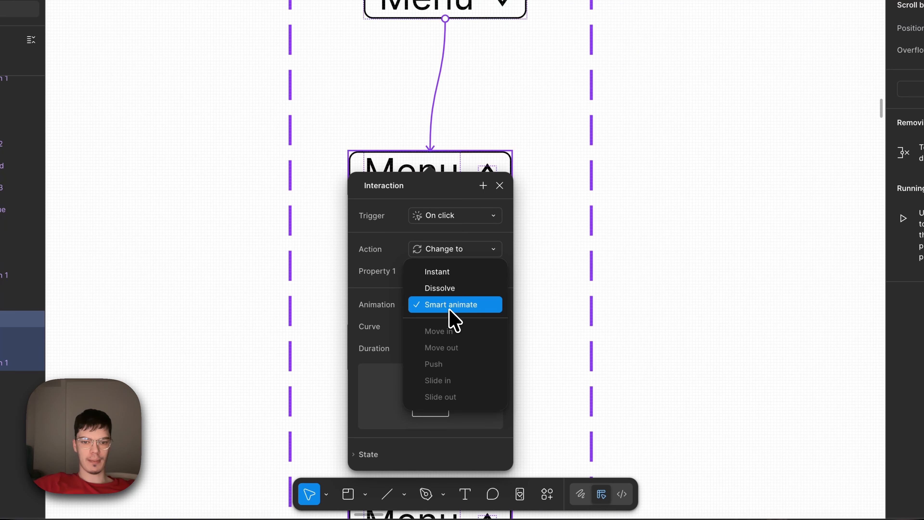
pyautogui.click(451, 311)
pyautogui.press('Escape')
pyautogui.scroll(-4, 476, 302)
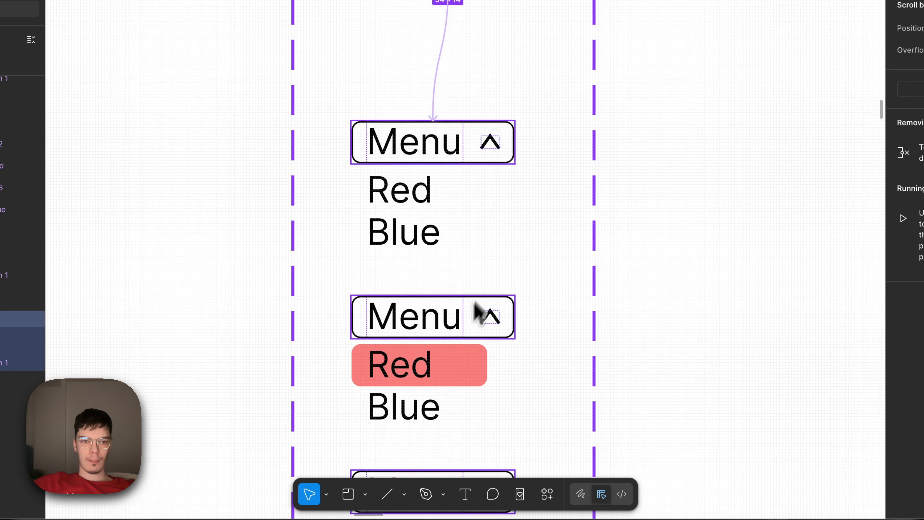
# Step: Connect the open variant's Menu box back to the closed variant with an On click, Change to interaction using Smart animate
pyautogui.click(518, 281)
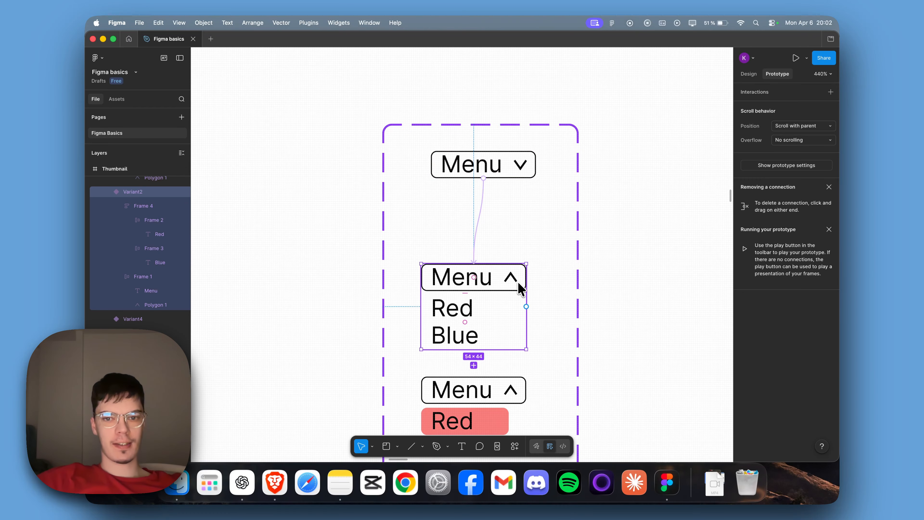
pyautogui.click(500, 280)
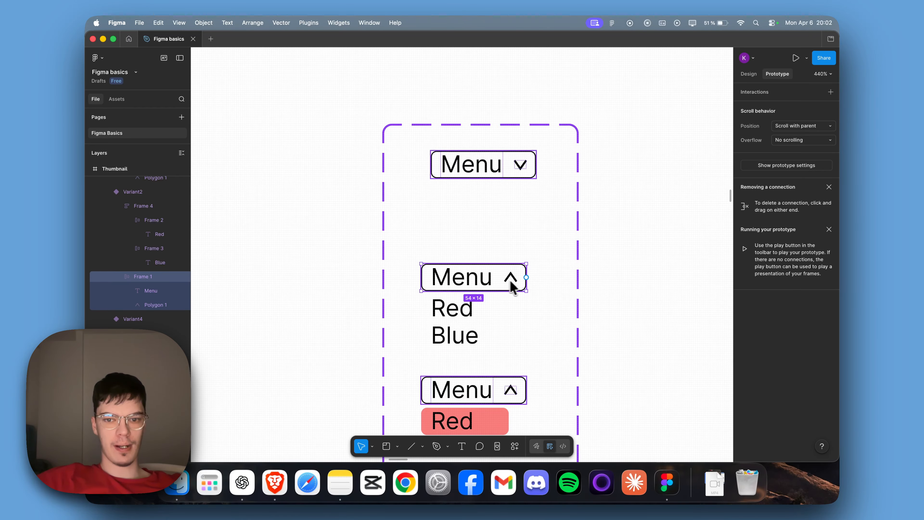
pyautogui.moveTo(526, 278); pyautogui.dragTo(532, 174)
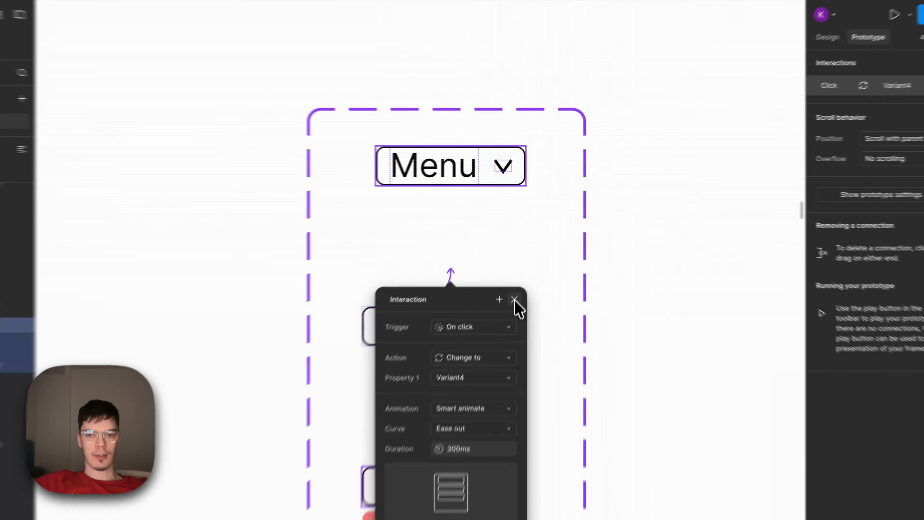
pyautogui.click(528, 258)
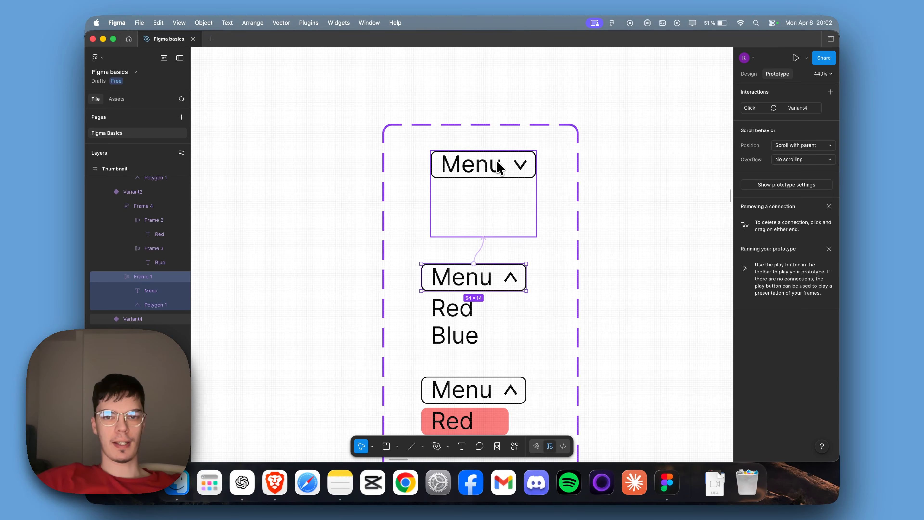
# Step: Connect the open variant's Red option to the red-highlighted variant with a While hovering trigger
pyautogui.scroll(-3, 575, 268)
pyautogui.click(571, 267)
pyautogui.hscroll(3, 546, 255)
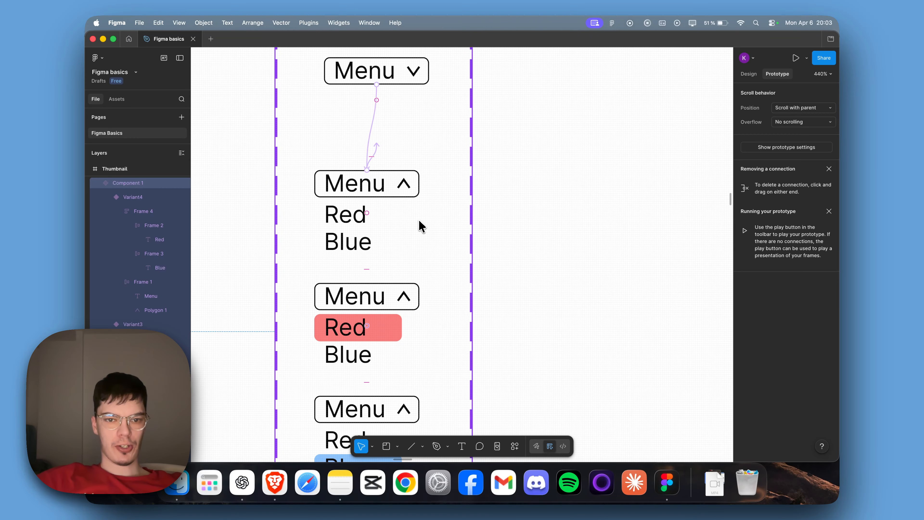
pyautogui.click(345, 220)
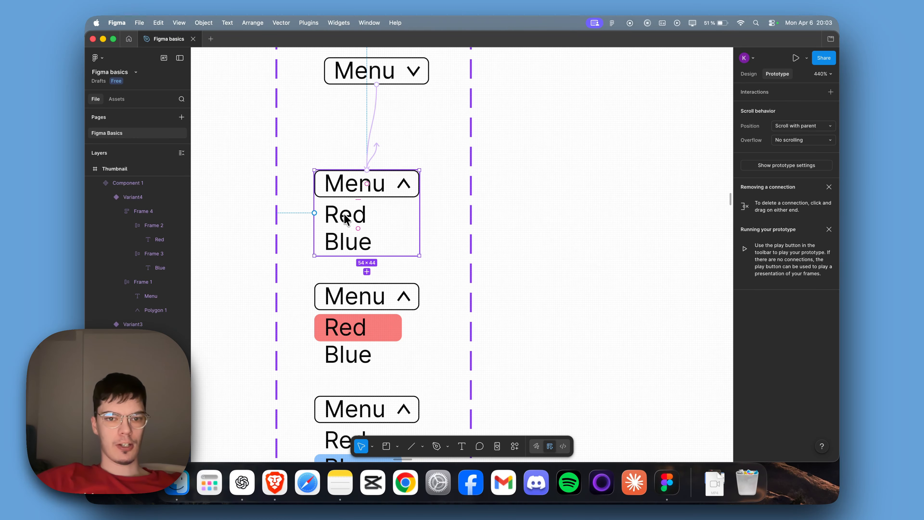
pyautogui.click(346, 219)
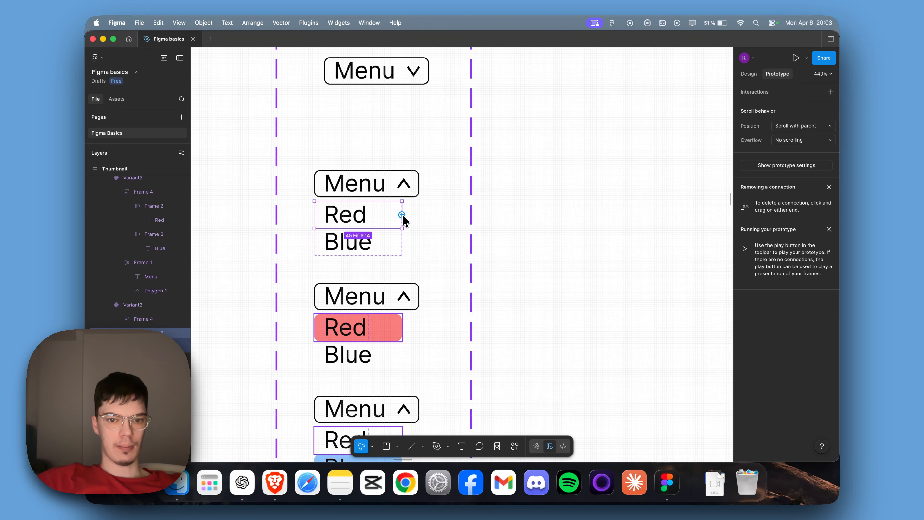
pyautogui.moveTo(402, 215); pyautogui.dragTo(390, 325)
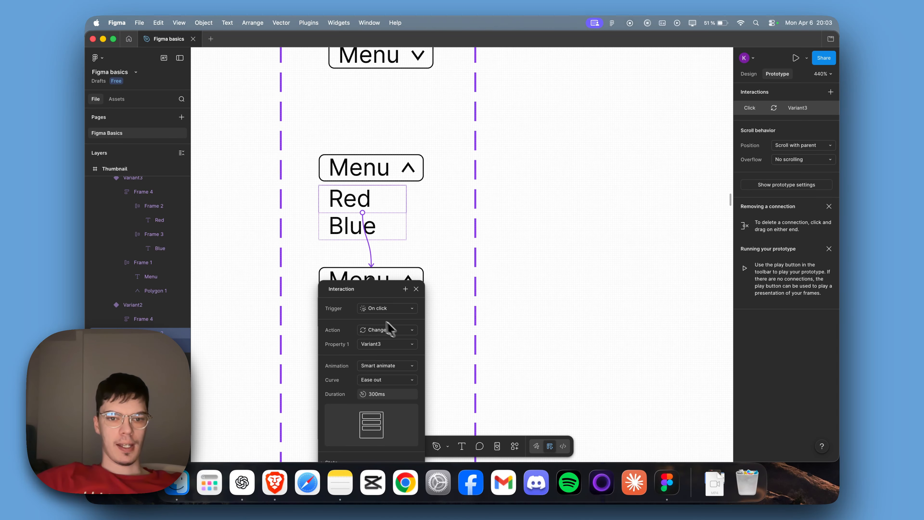
pyautogui.click(381, 308)
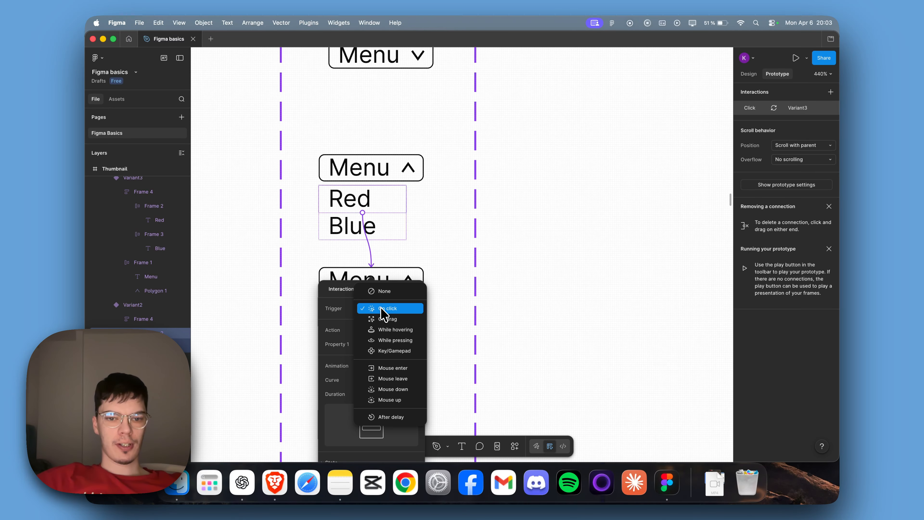
pyautogui.click(399, 330)
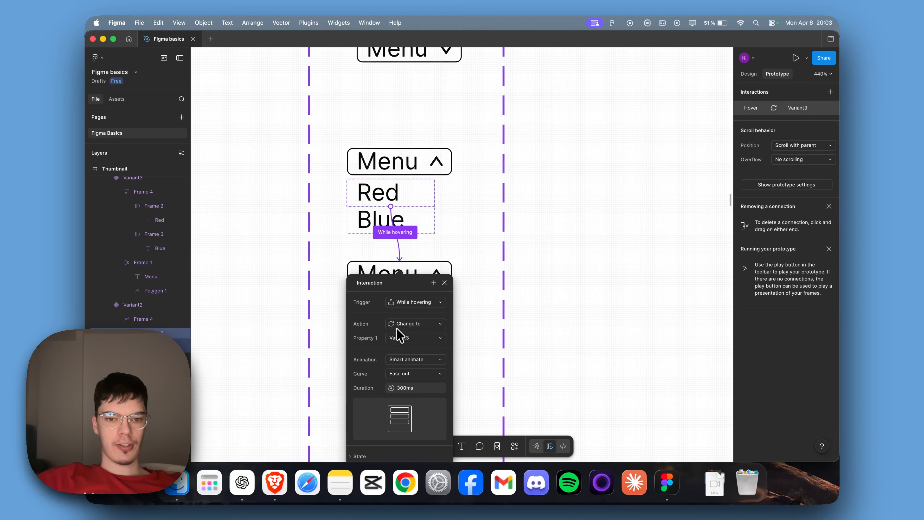
pyautogui.scroll(-1, 416, 361)
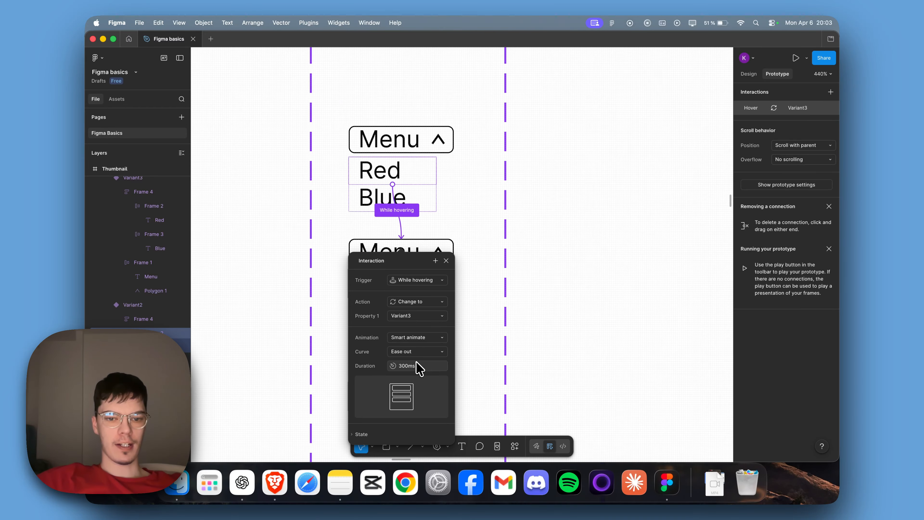
pyautogui.click(446, 260)
pyautogui.scroll(-2, 487, 264)
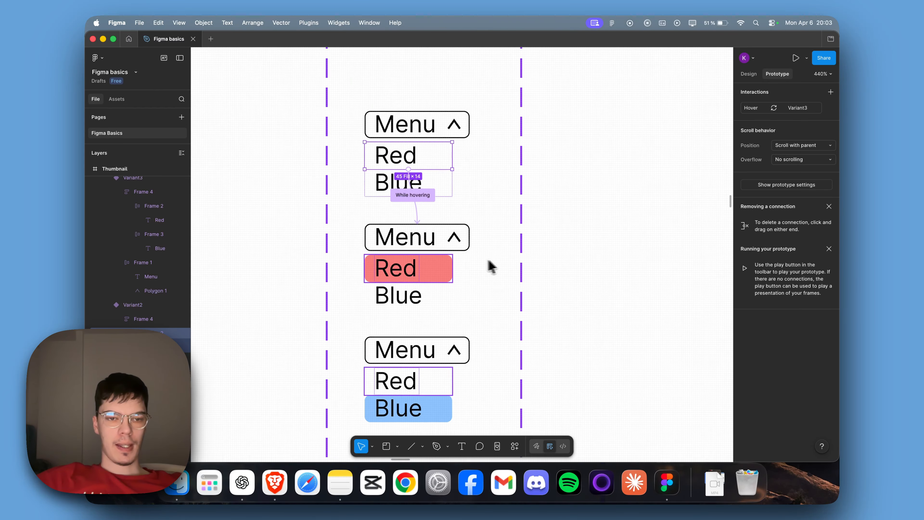
# Step: Connect the open variant's Blue option to the blue-highlighted variant with a While hovering trigger
pyautogui.click(433, 180)
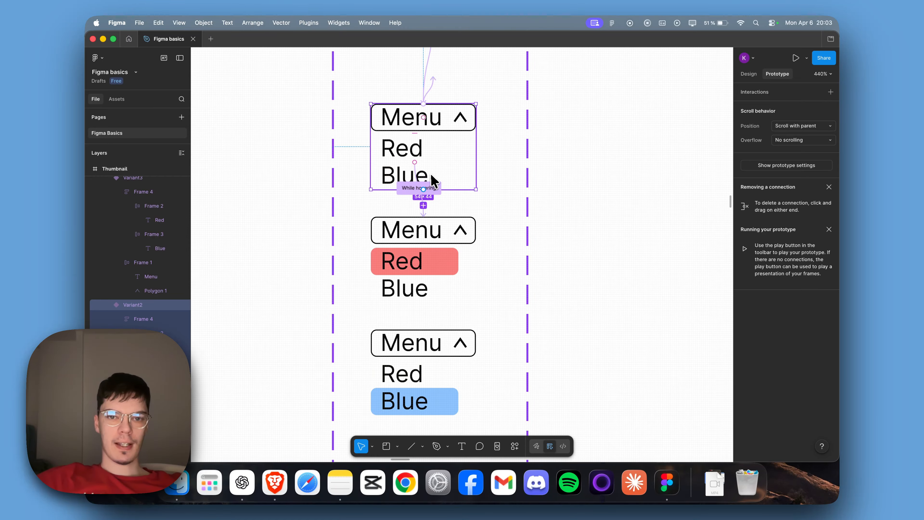
pyautogui.click(435, 177)
pyautogui.click(437, 178)
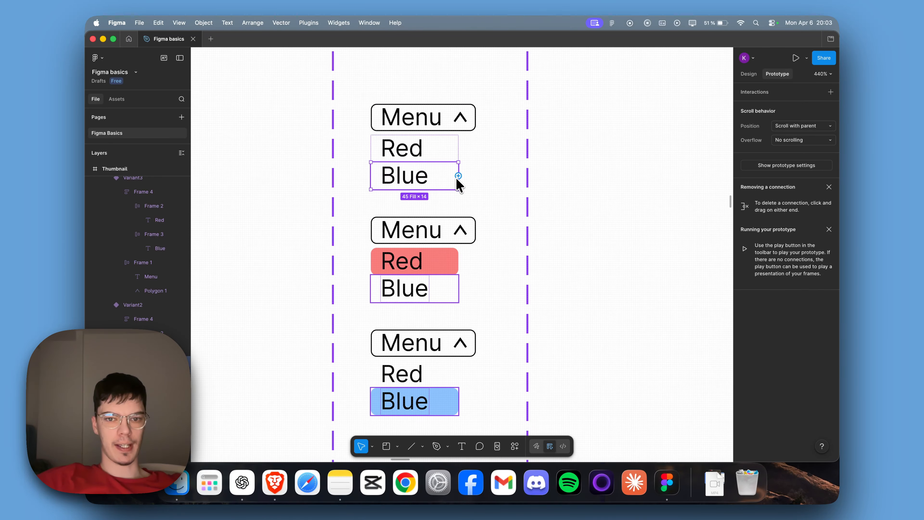
pyautogui.moveTo(459, 178); pyautogui.dragTo(462, 390)
pyautogui.moveTo(426, 395); pyautogui.dragTo(427, 395)
pyautogui.click(437, 350)
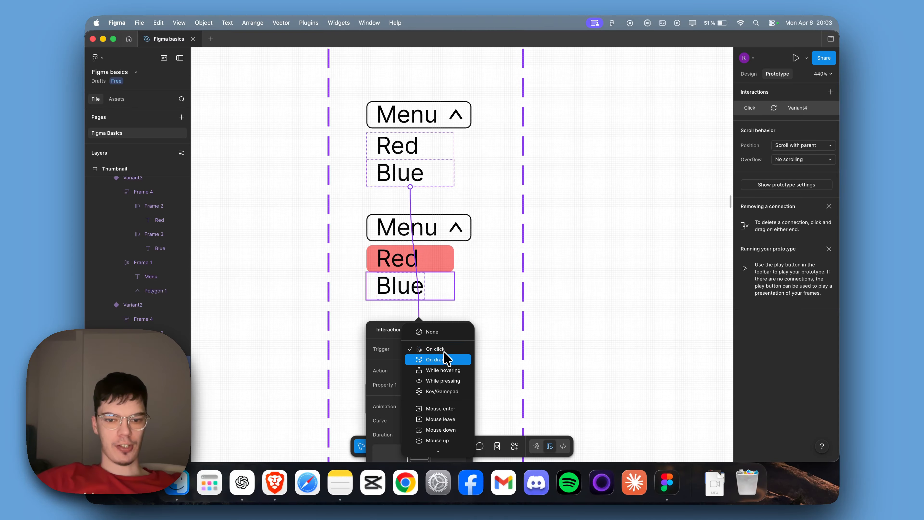
pyautogui.click(449, 371)
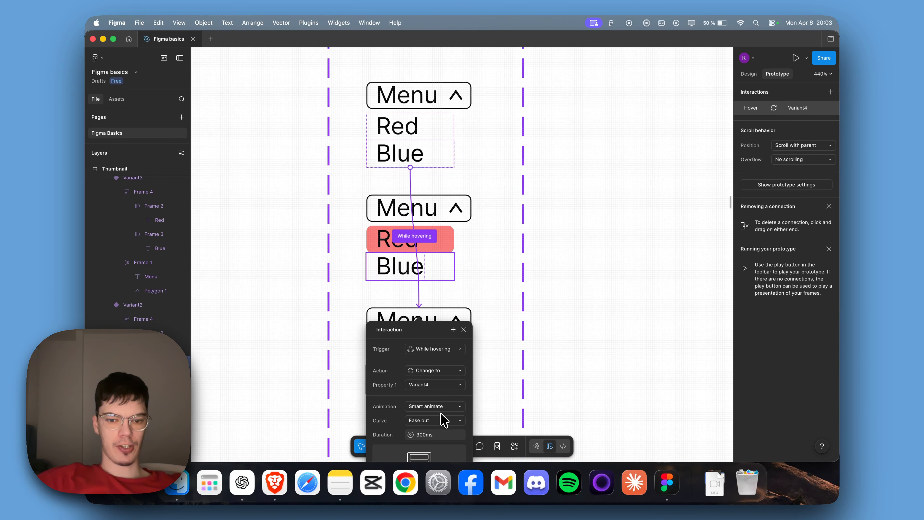
pyautogui.click(464, 329)
pyautogui.scroll(-5, 602, 272)
pyautogui.hscroll(3, 602, 273)
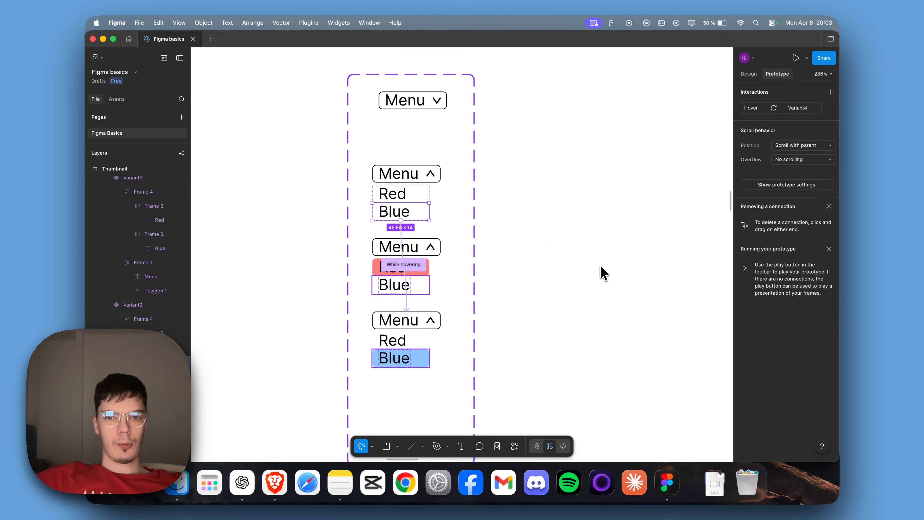
# Step: Place an instance of the Menu component from the file's assets on the empty canvas beside the component set
pyautogui.hscroll(3, 604, 273)
pyautogui.scroll(1, 565, 271)
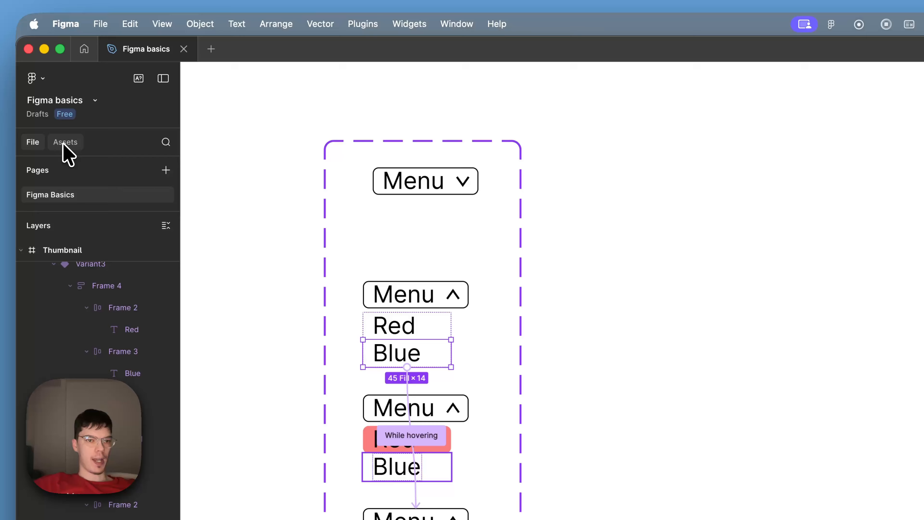
pyautogui.click(115, 99)
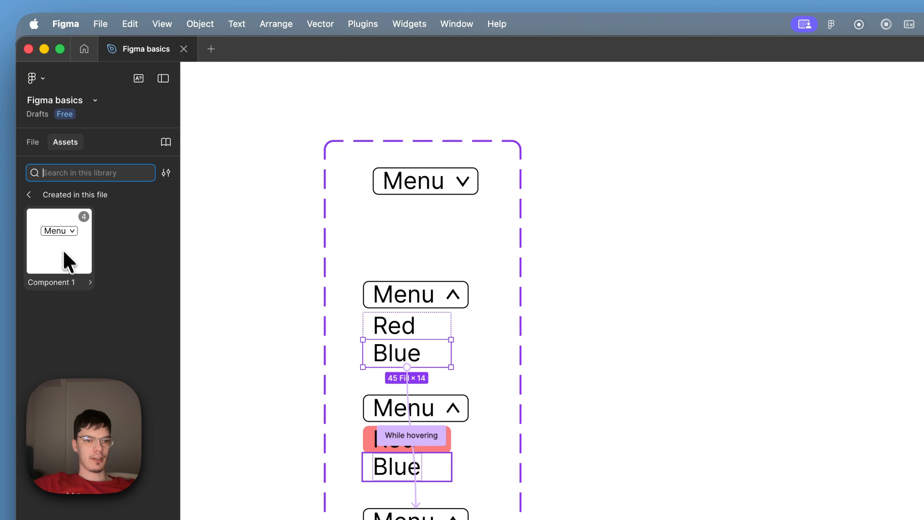
pyautogui.moveTo(62, 251); pyautogui.dragTo(653, 313)
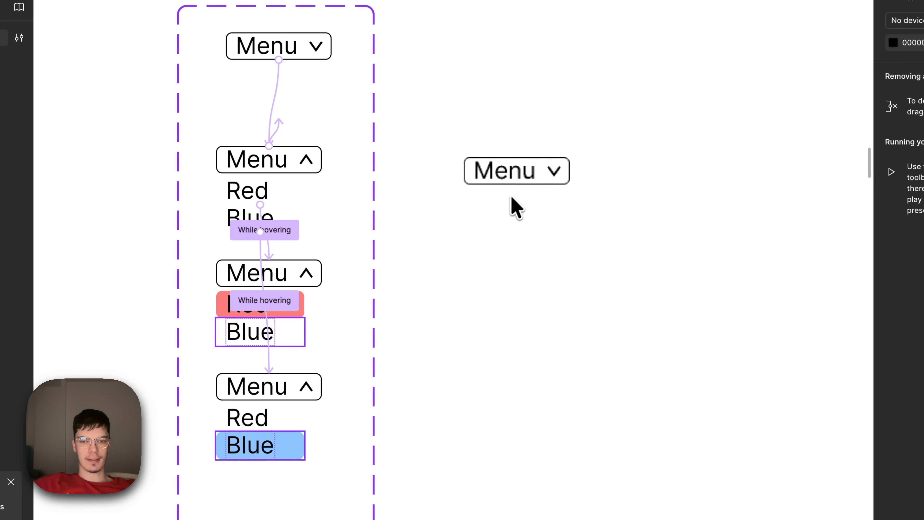
pyautogui.moveTo(510, 187); pyautogui.dragTo(509, 187)
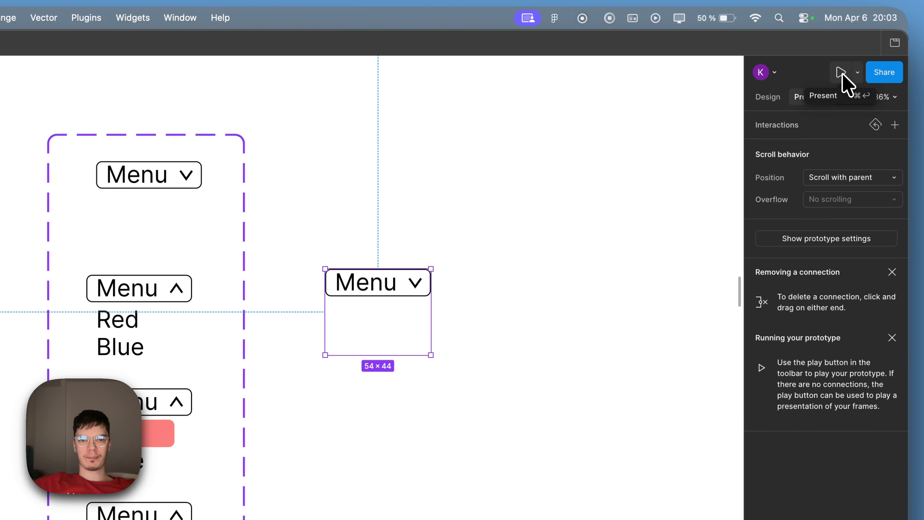
# Step: Present the prototype and test opening the placed Menu instance, hovering over its options and closing it
pyautogui.click(840, 73)
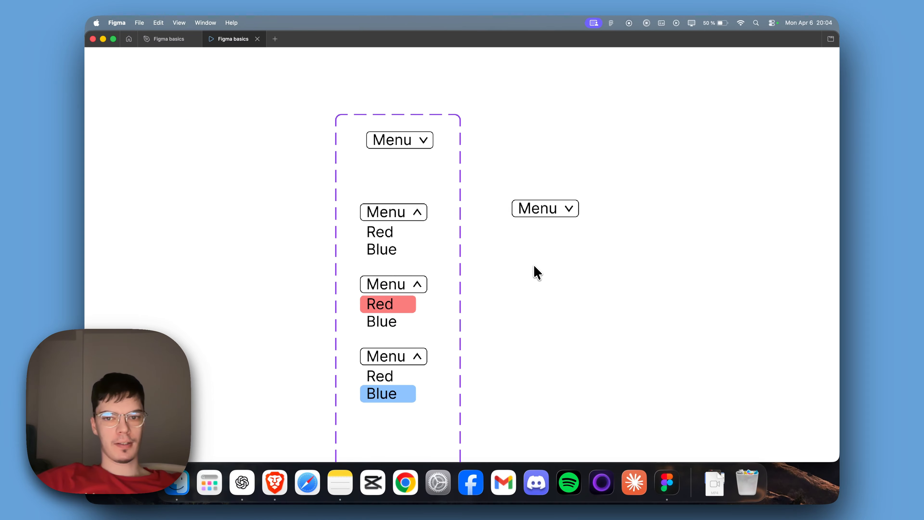
pyautogui.scroll(3, 537, 272)
pyautogui.scroll(1, 574, 190)
pyautogui.scroll(-1, 604, 199)
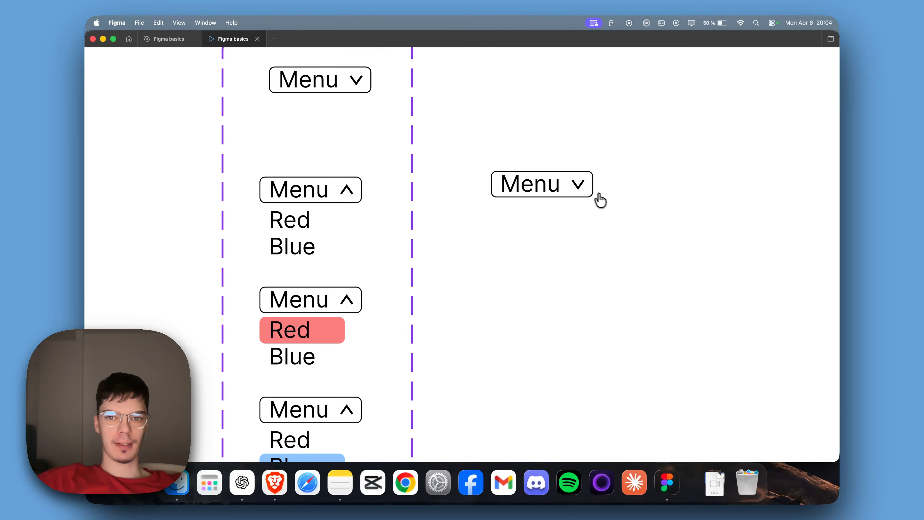
pyautogui.click(585, 194)
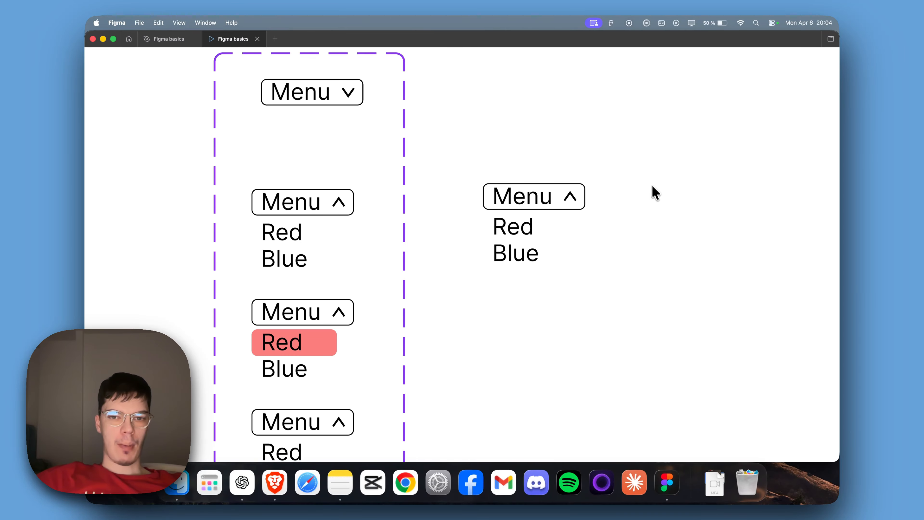
pyautogui.scroll(2, 590, 152)
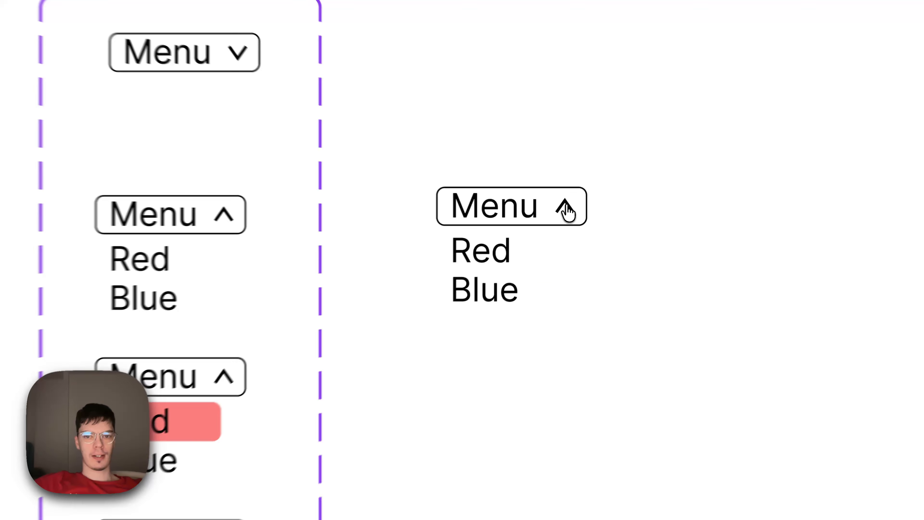
pyautogui.click(564, 212)
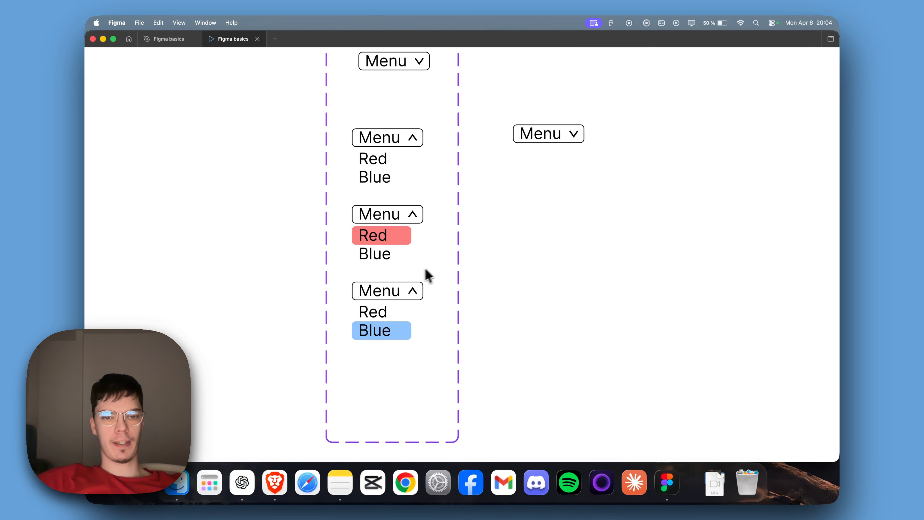
# Step: Open the Menu instance again in the prototype preview, and close the preview to return to the design file
pyautogui.scroll(1, 481, 301)
pyautogui.hscroll(2, 481, 302)
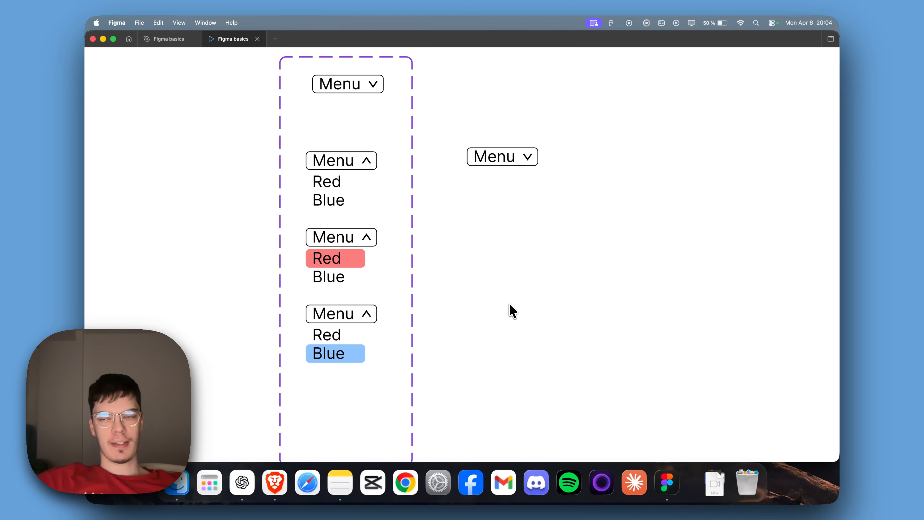
pyautogui.scroll(1, 512, 310)
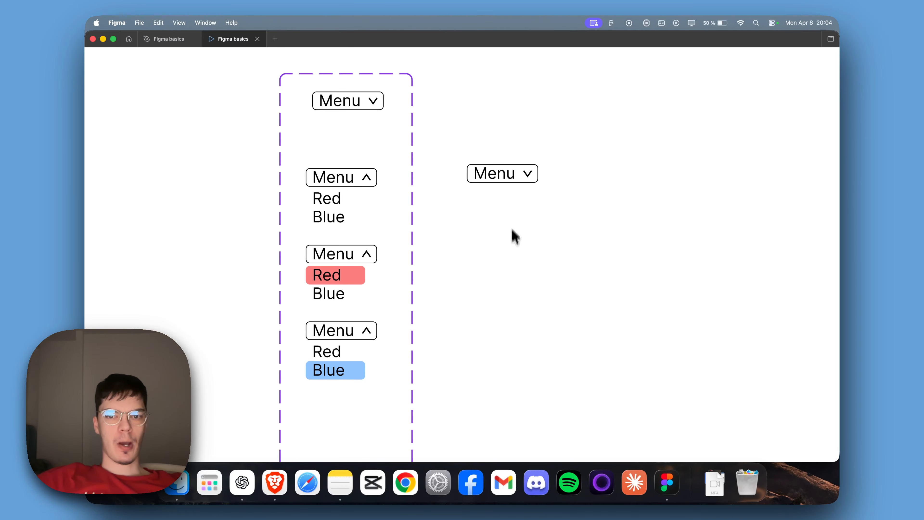
pyautogui.click(526, 175)
pyautogui.hscroll(3, 526, 178)
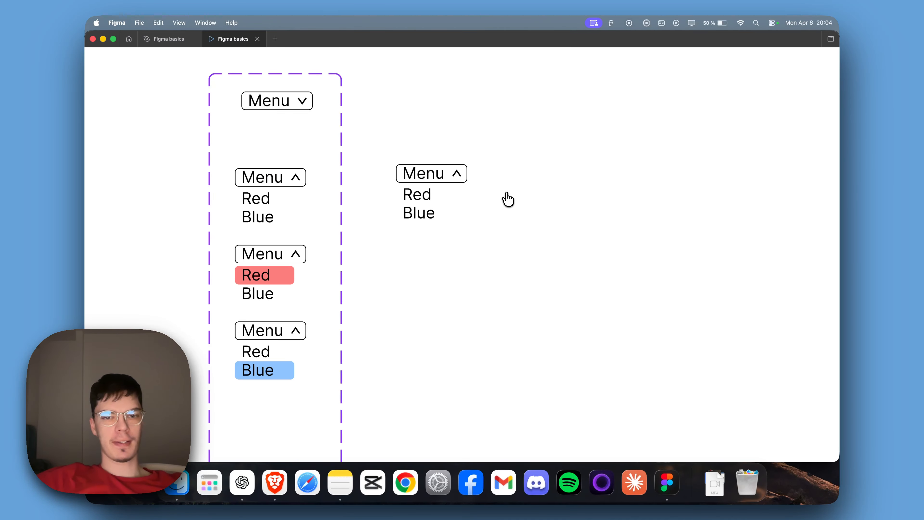
pyautogui.hscroll(-3, 508, 198)
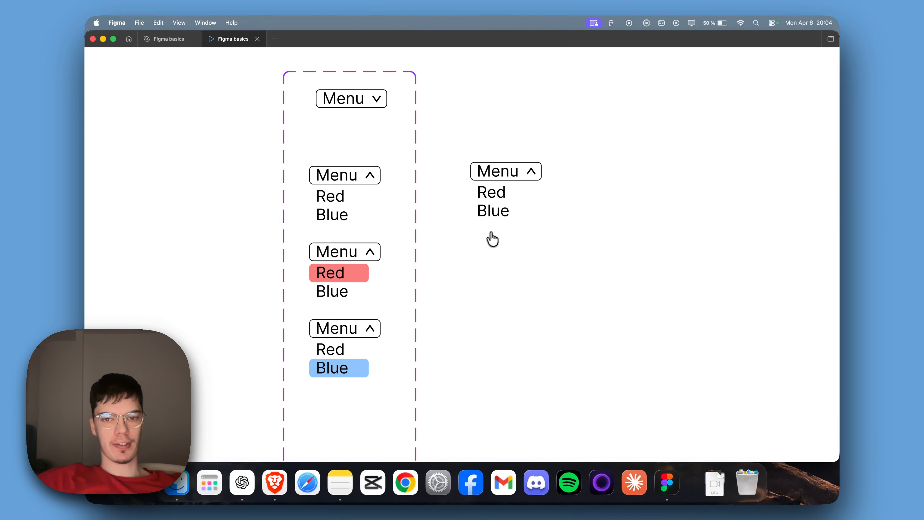
pyautogui.click(258, 39)
pyautogui.hscroll(-2, 426, 194)
pyautogui.scroll(-3, 489, 220)
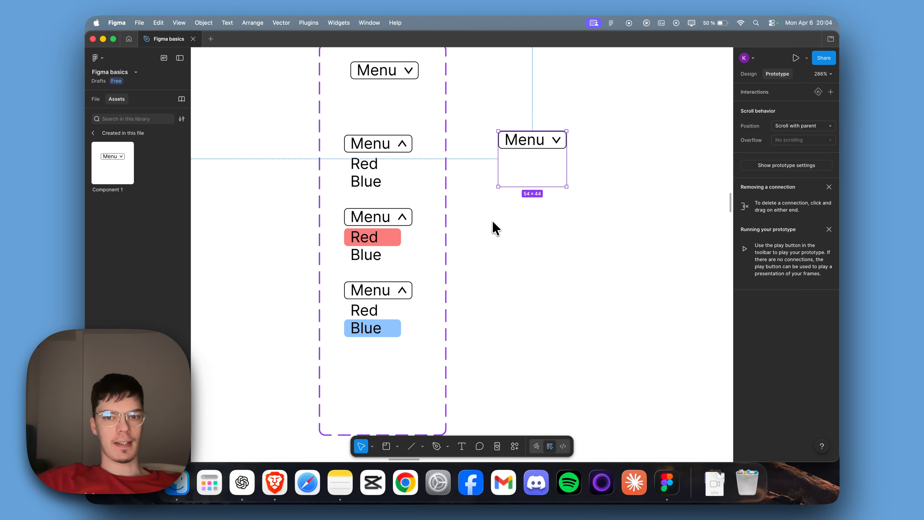
pyautogui.scroll(2, 496, 228)
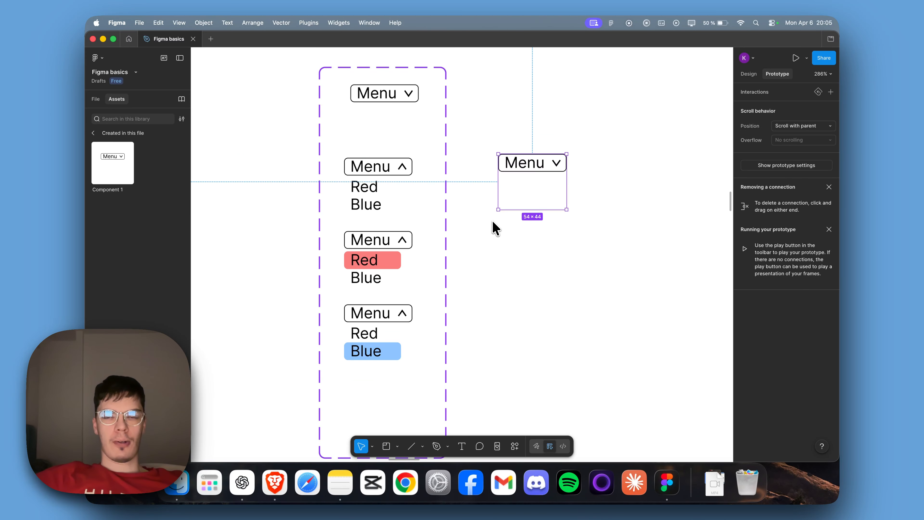